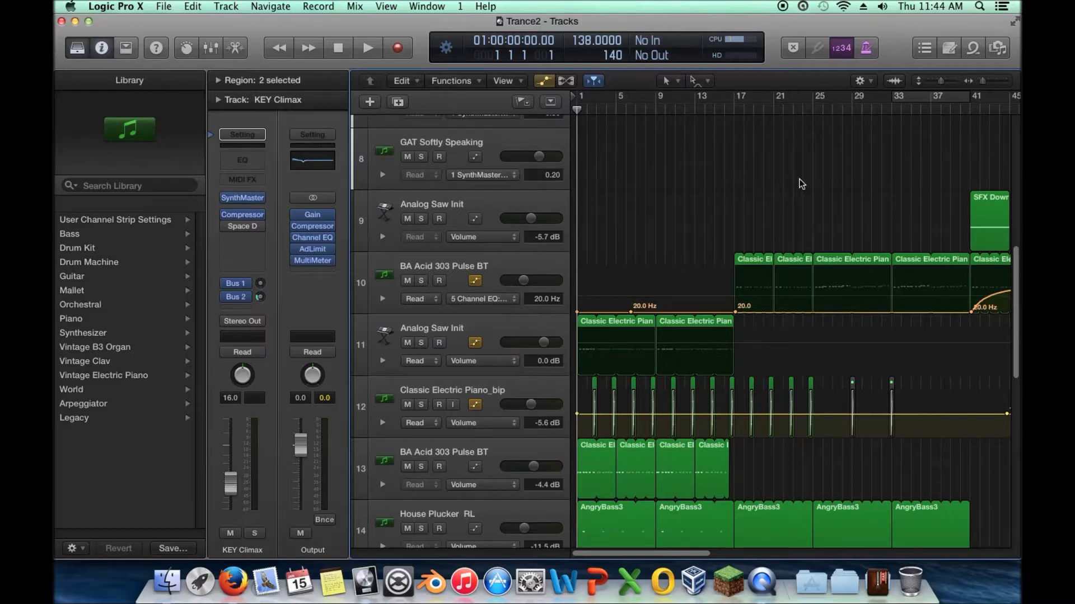
- Play the song's opening briefly, then stop playback
scroll(655, 161, down, 3)
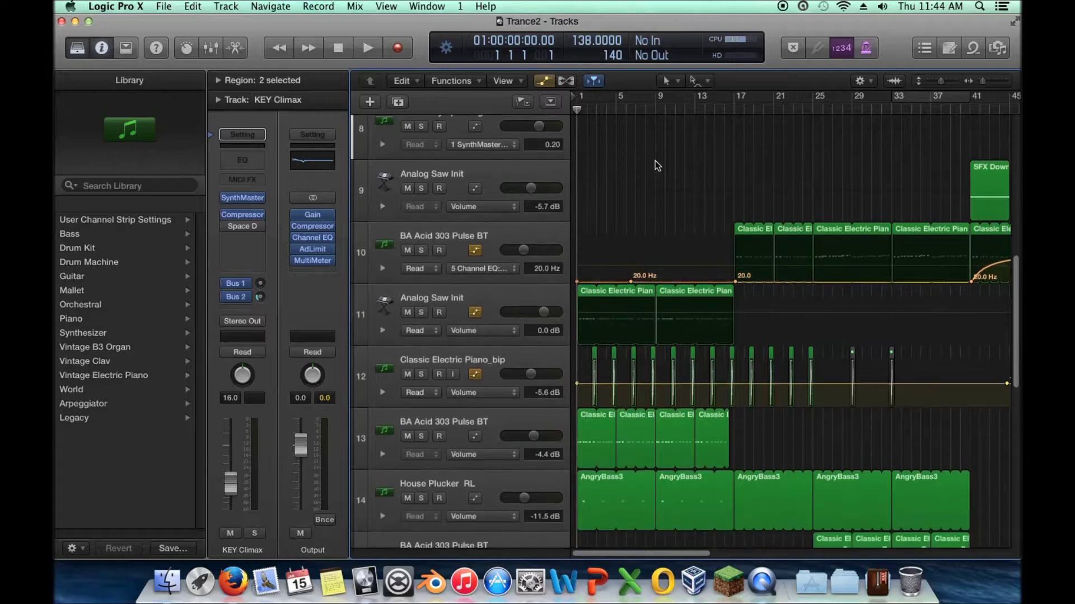
scroll(656, 161, down, 3)
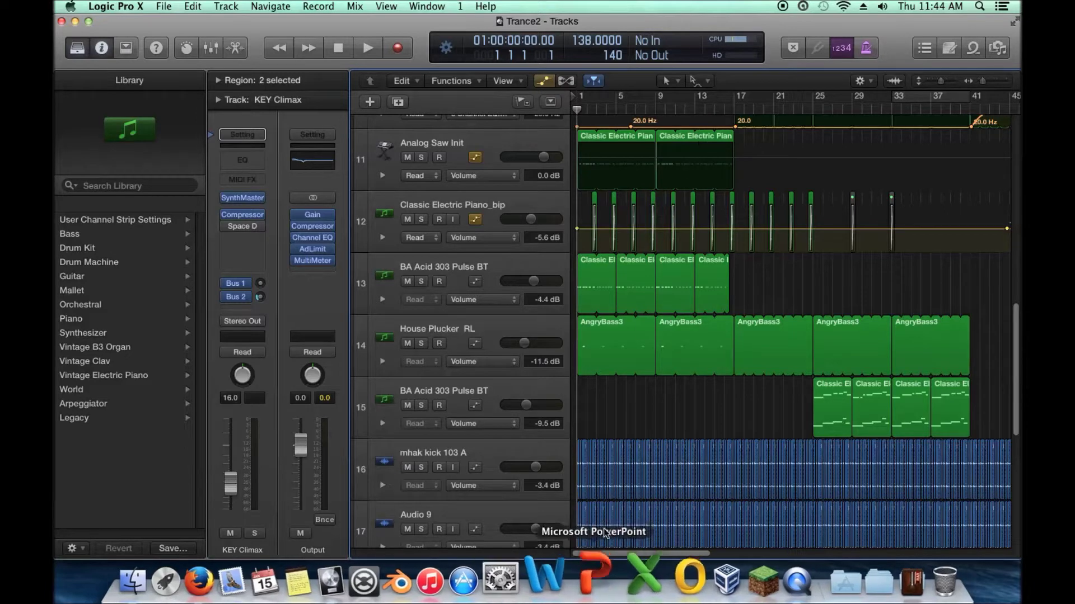
mouse_move(611, 553)
mouse_down()
mouse_move(670, 552)
mouse_move(595, 553)
mouse_up()
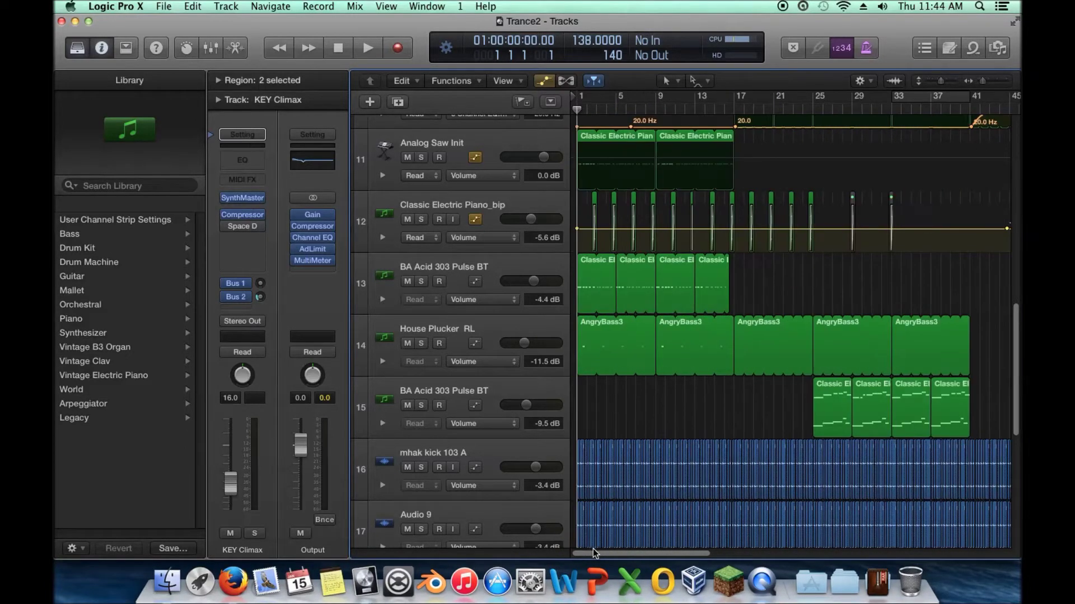
scroll(629, 508, down, 8)
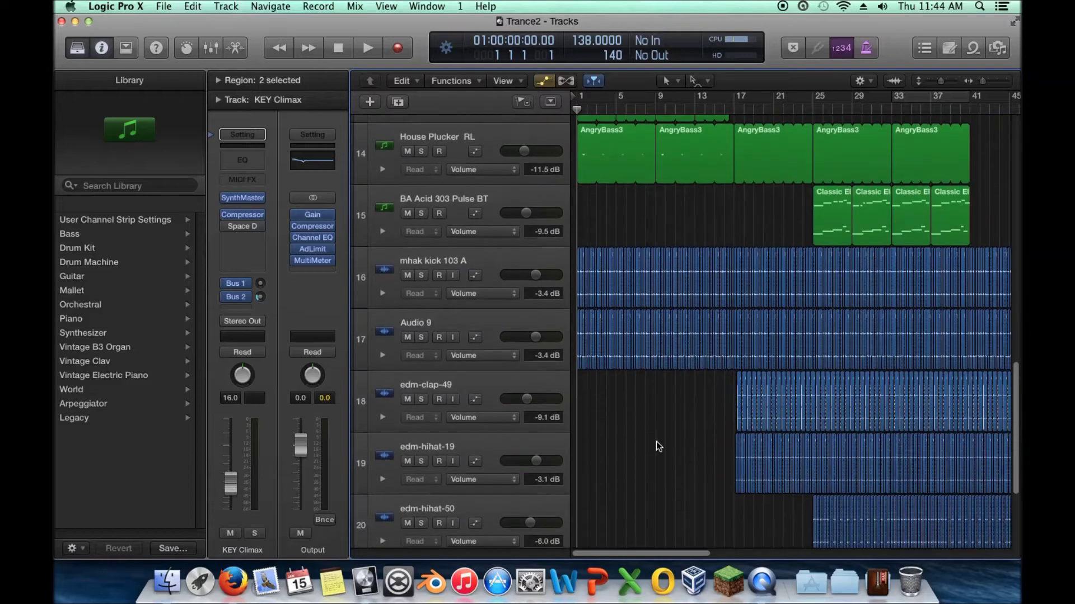
scroll(658, 457, down, 4)
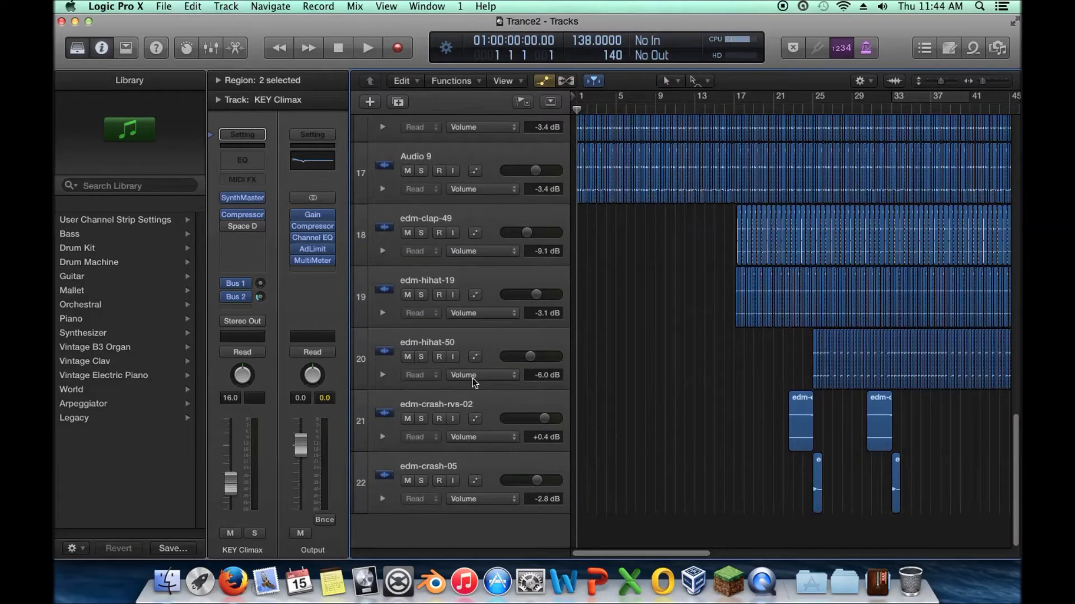
scroll(660, 405, up, 5)
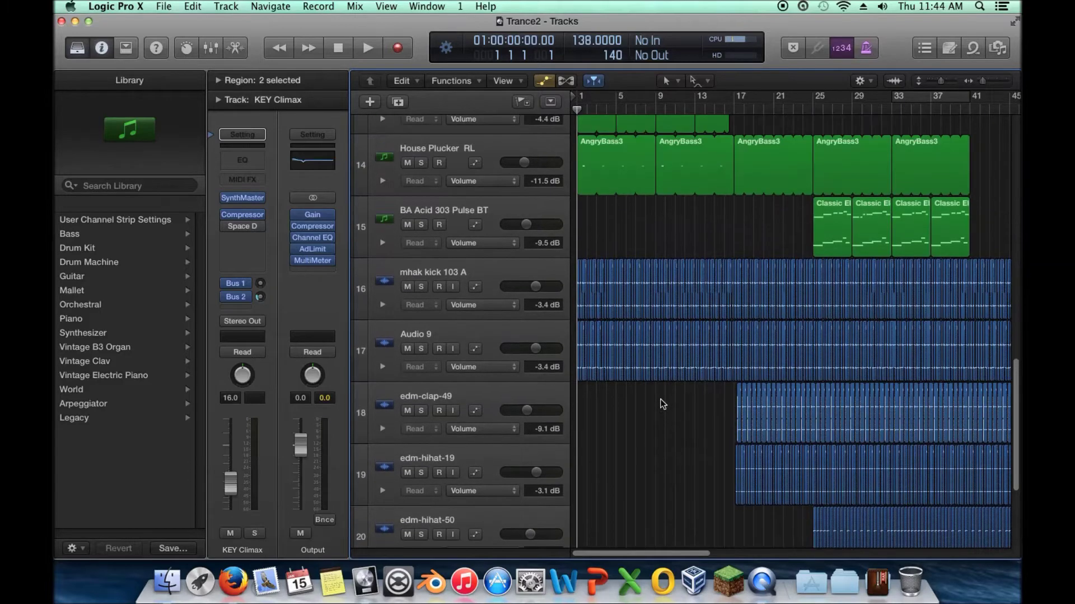
scroll(662, 404, up, 1)
click(366, 50)
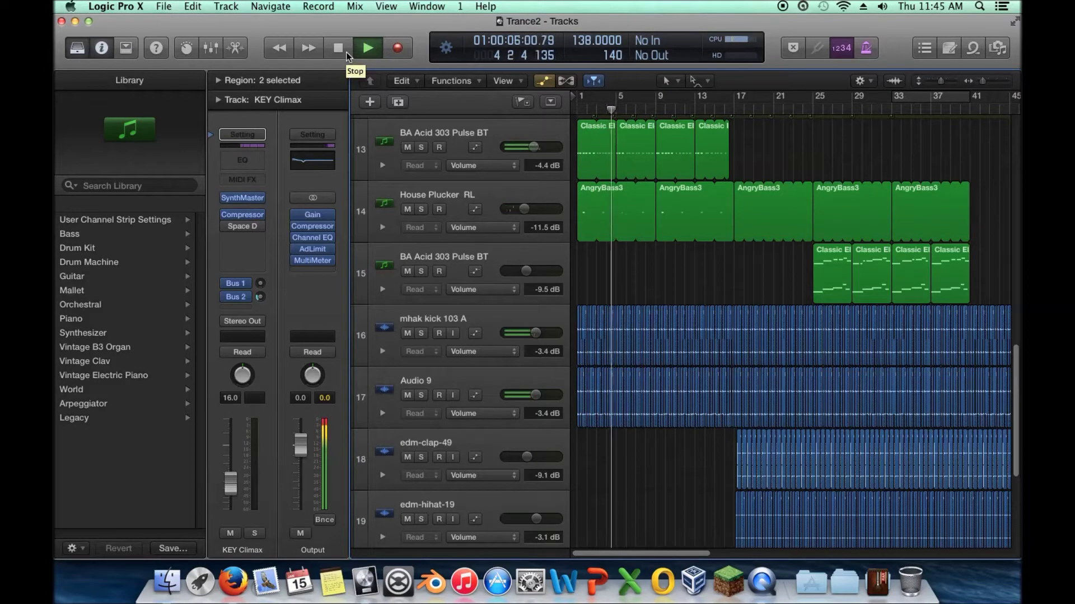
click(342, 53)
- Move the playhead back and scroll to show track 10's EQ sweep around bars 41–49
scroll(799, 345, up, 8)
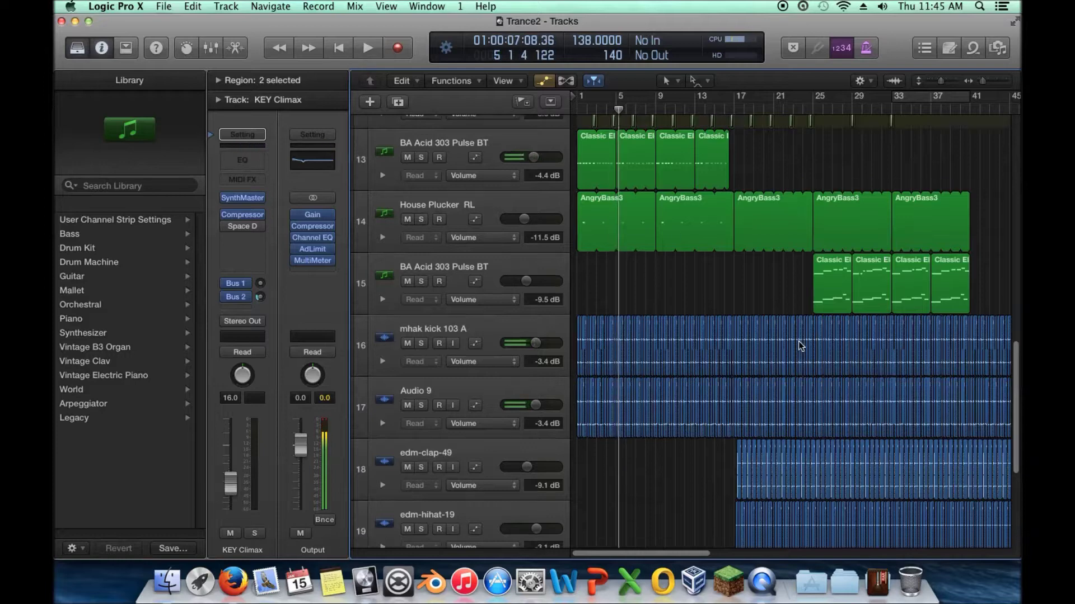
scroll(798, 344, up, 1)
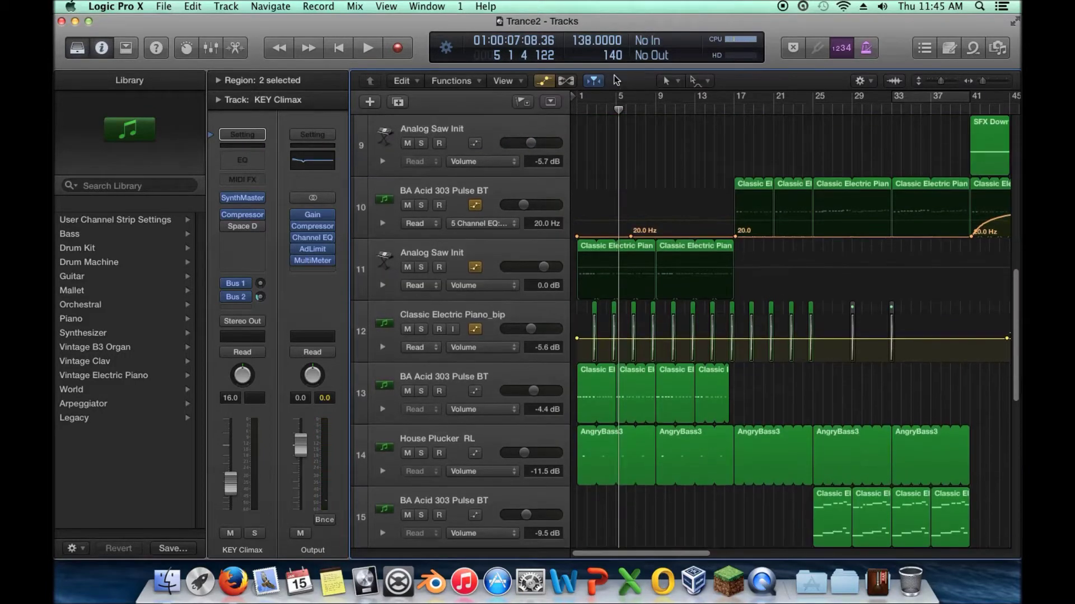
drag(619, 137, 692, 136)
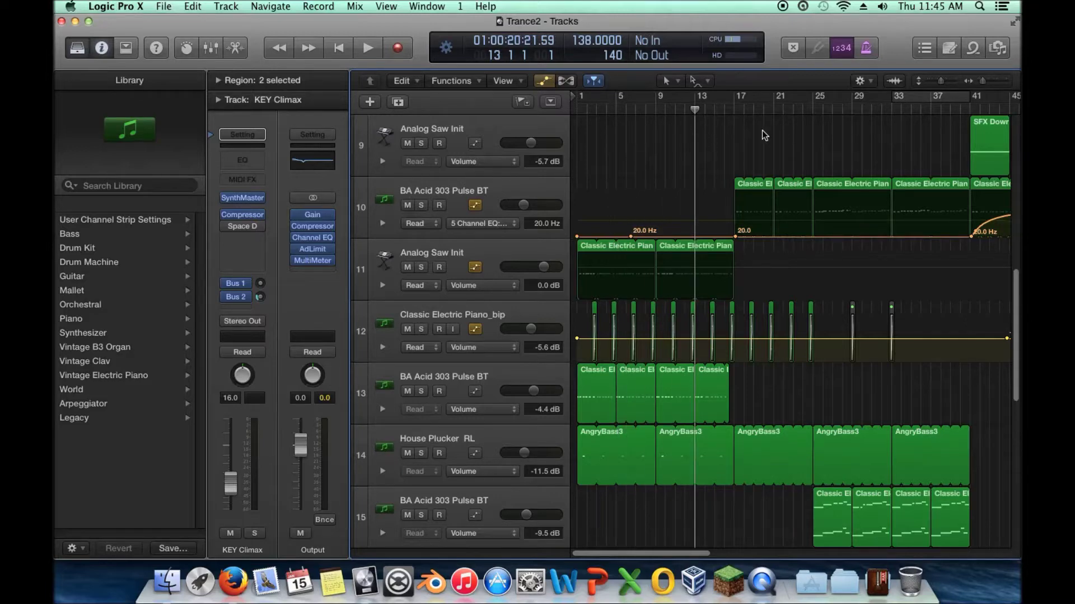
scroll(761, 130, right, 8)
scroll(750, 132, right, 10)
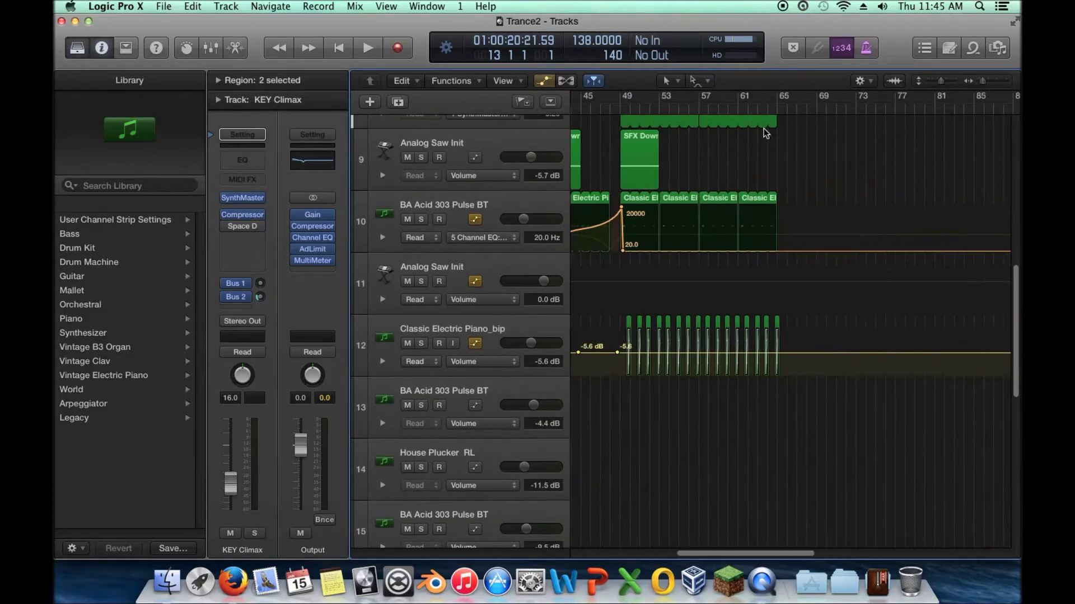
scroll(783, 138, left, 5)
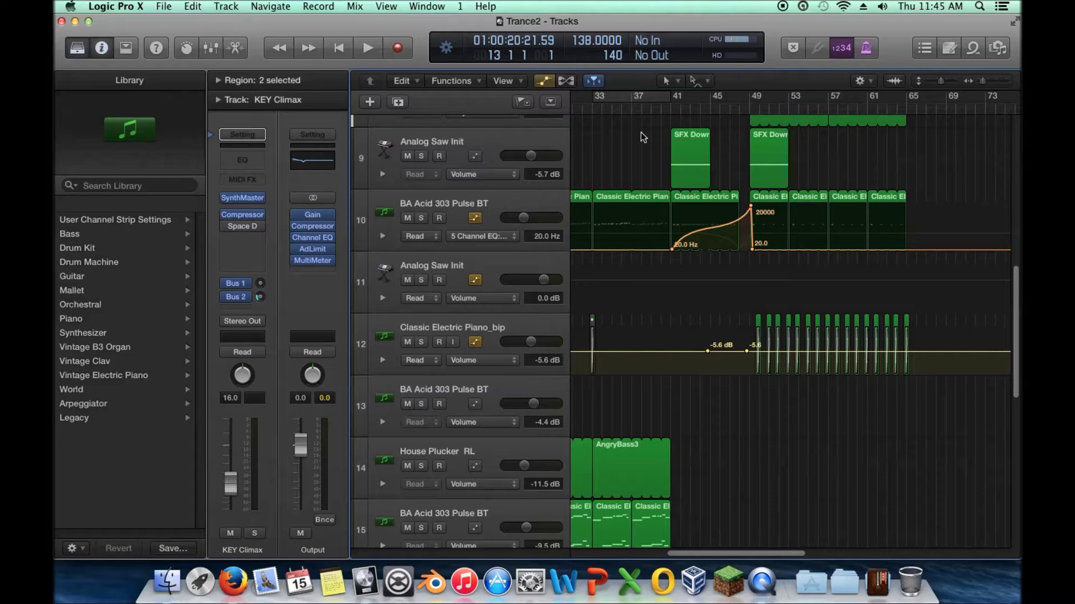
scroll(636, 129, up, 4)
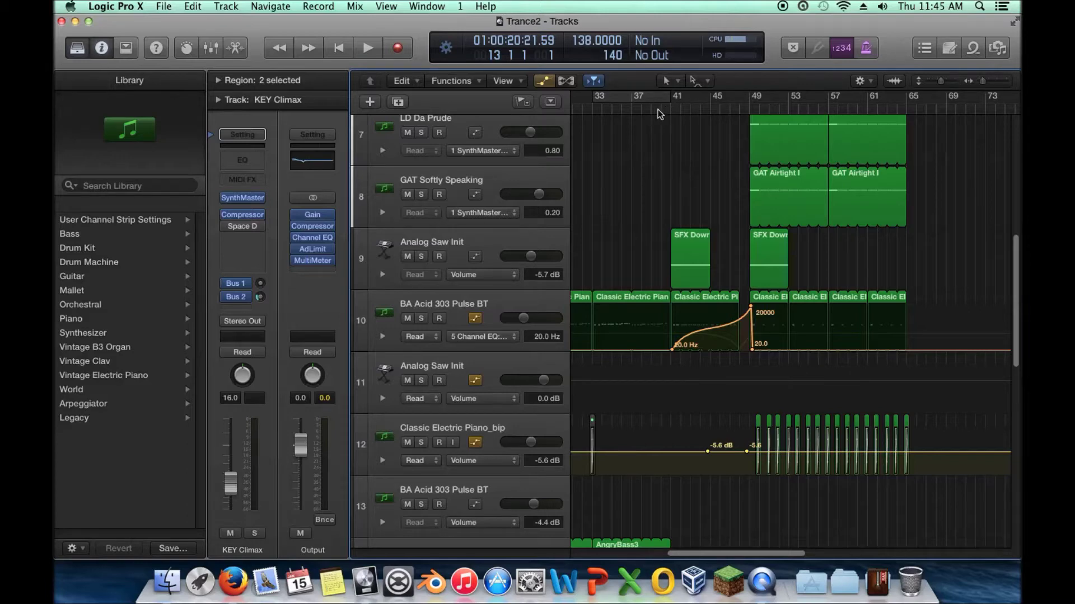
- Start playback near bar 35 and let it run past bar 49 through the high-cut sweep
double_click(617, 109)
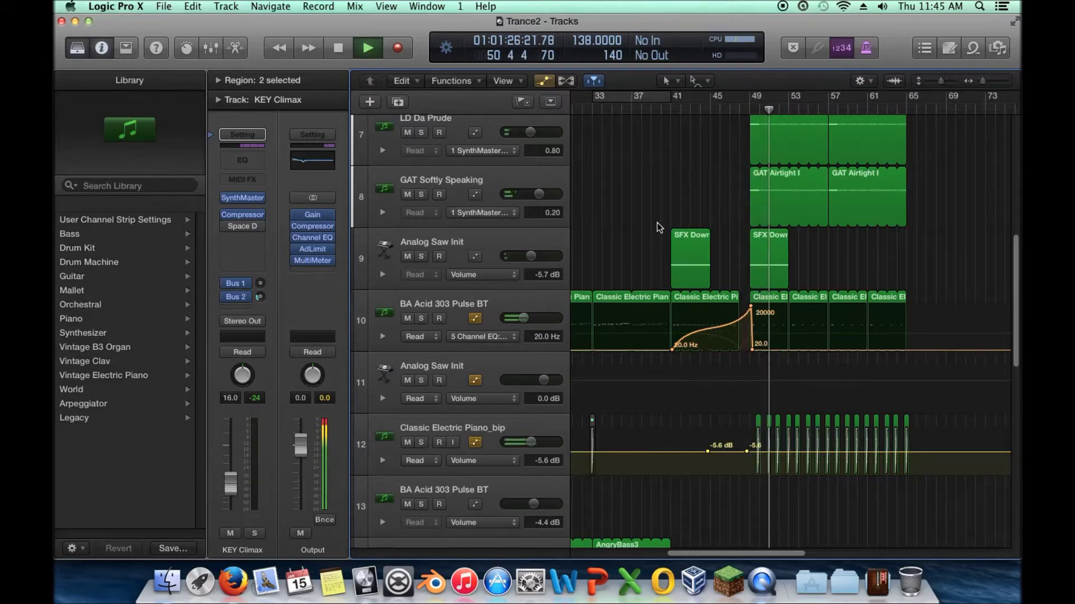
- Stop playback near bar 53 and solo the BA Acid 303 Pulse BT track
click(338, 49)
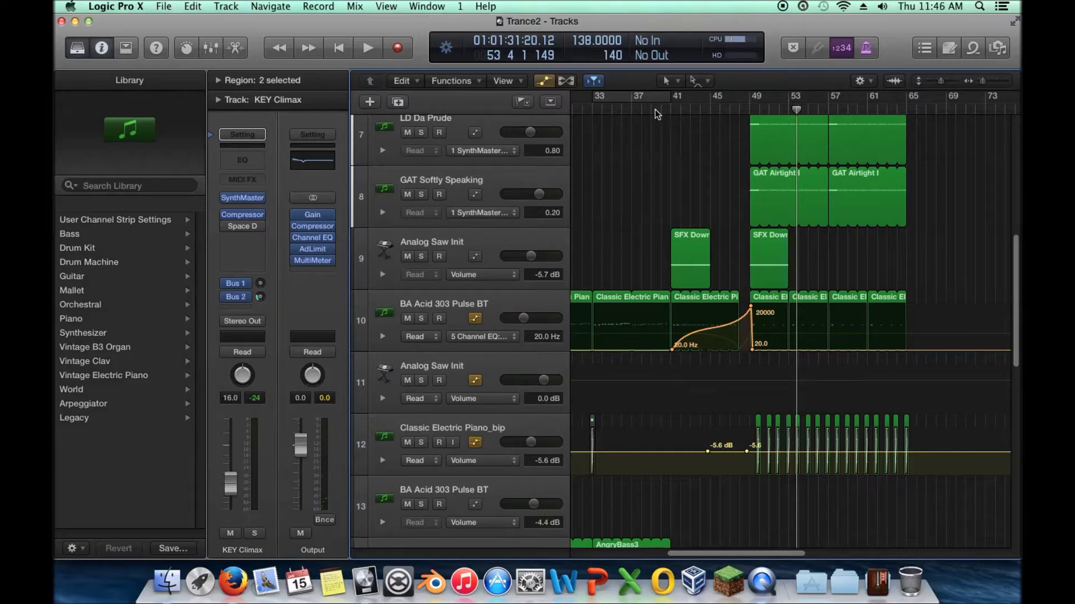
click(425, 319)
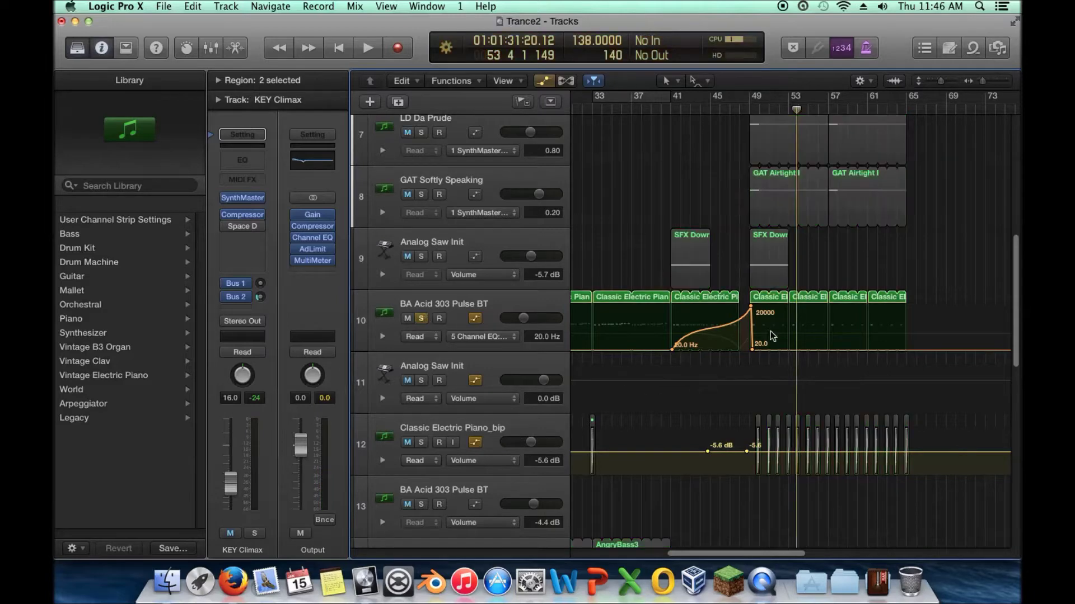
scroll(773, 334, down, 5)
scroll(776, 340, up, 1)
scroll(774, 338, up, 1)
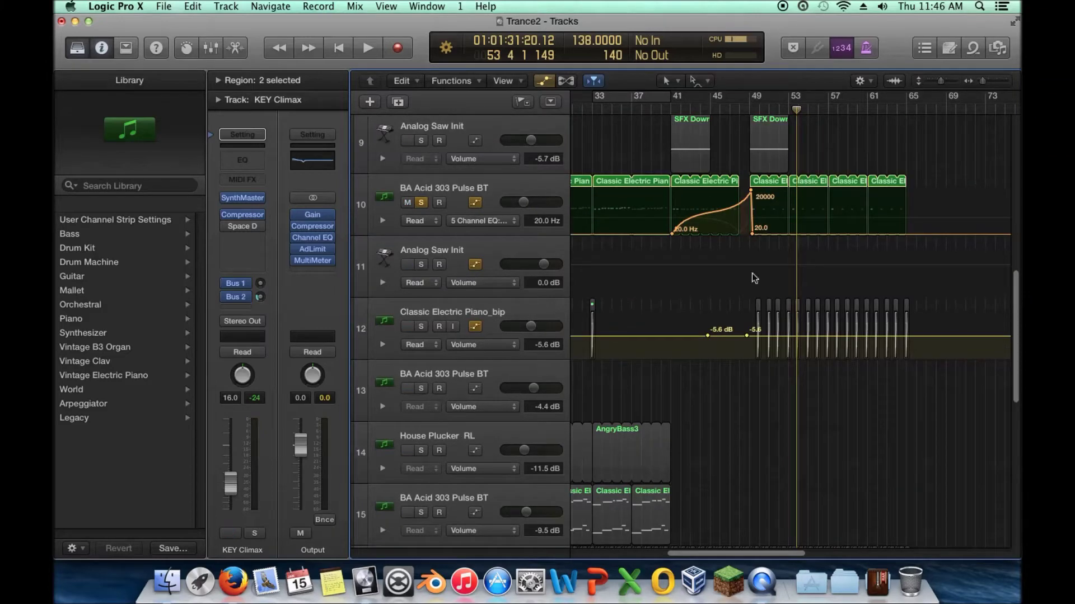
scroll(754, 277, up, 8)
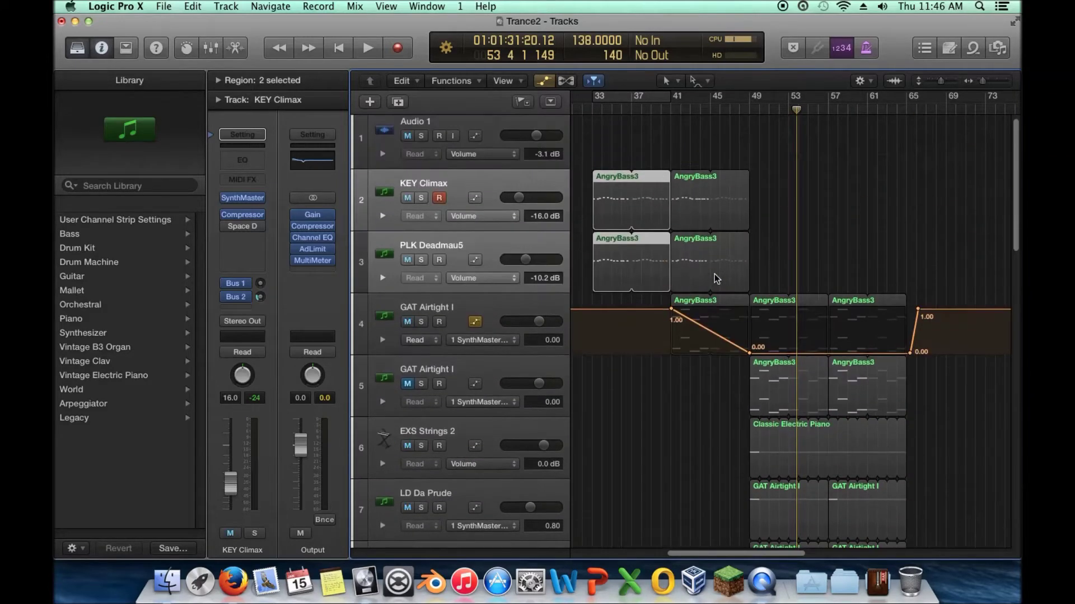
scroll(717, 278, down, 4)
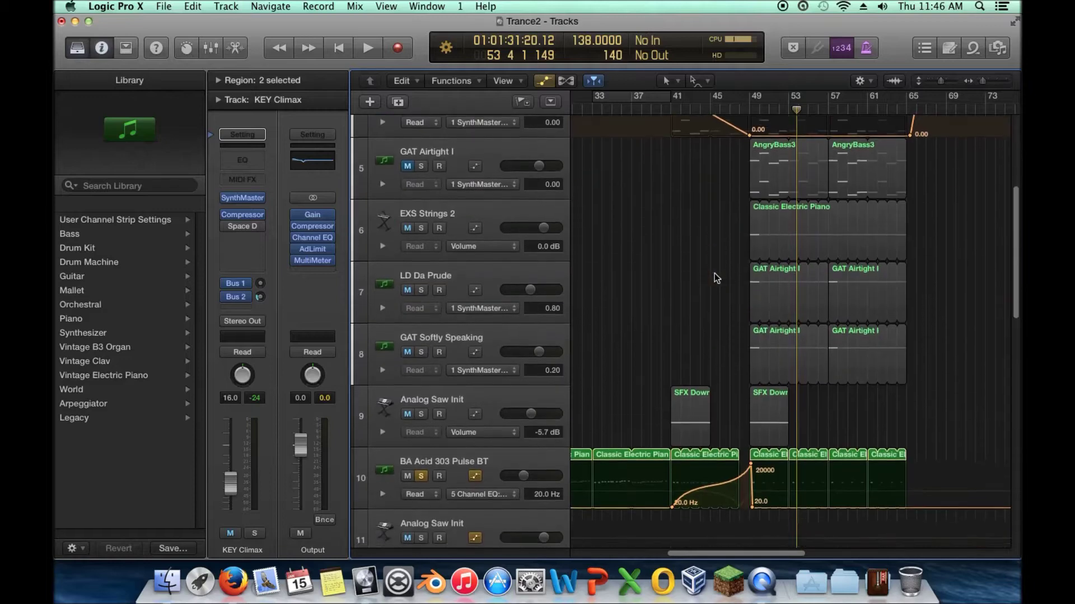
scroll(717, 278, down, 1)
- Play from around bar 40 and select the BA Acid 303 Pulse BT track
click(662, 109)
key(space)
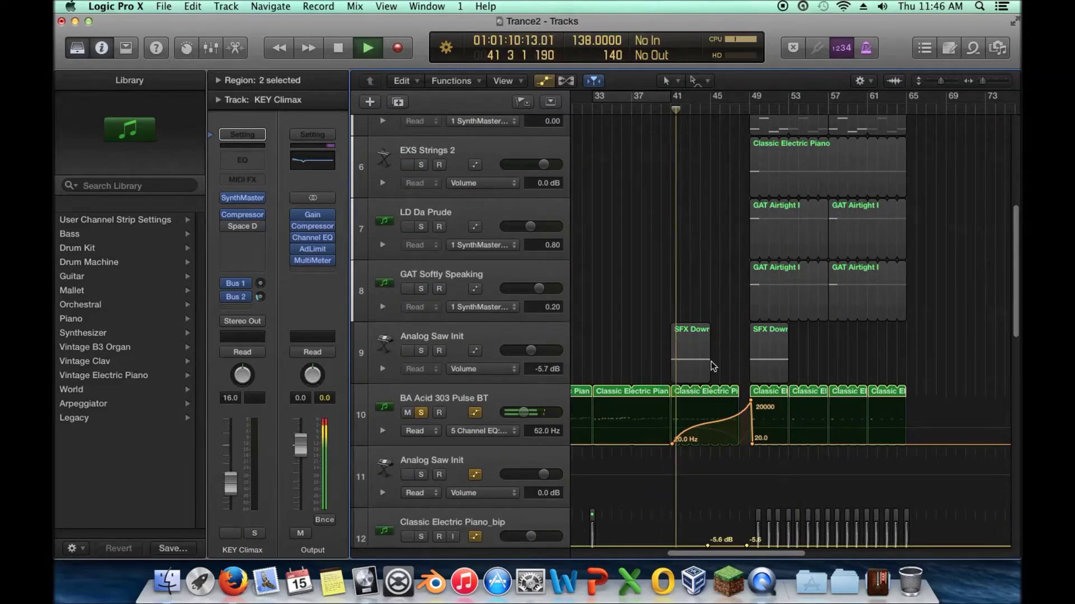
click(457, 410)
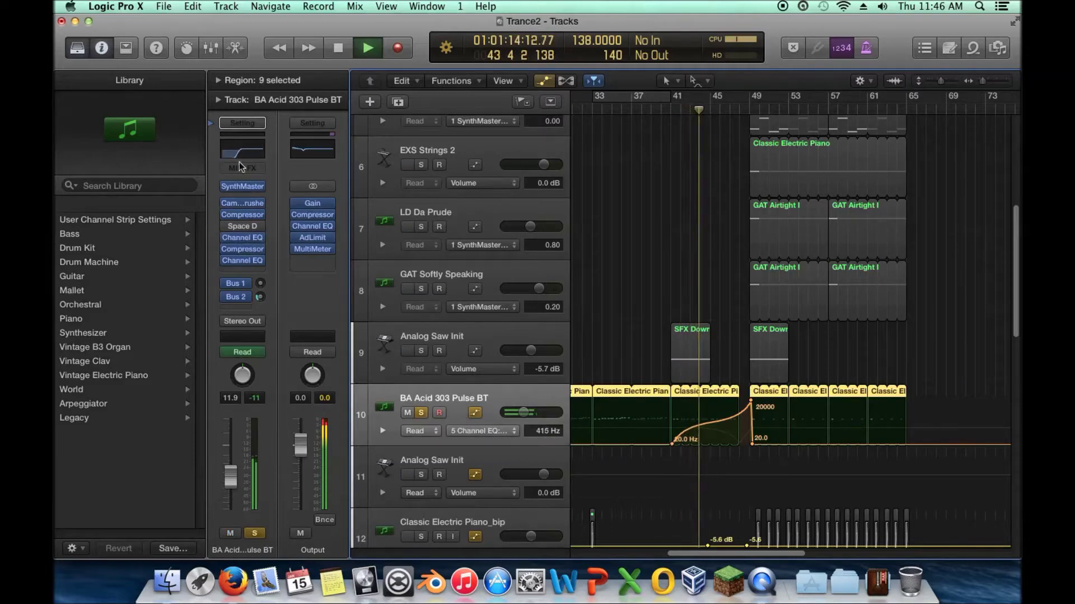
- Inspect track 10's Channel EQ, then jump playback back to about bar 41
mouse_move(246, 240)
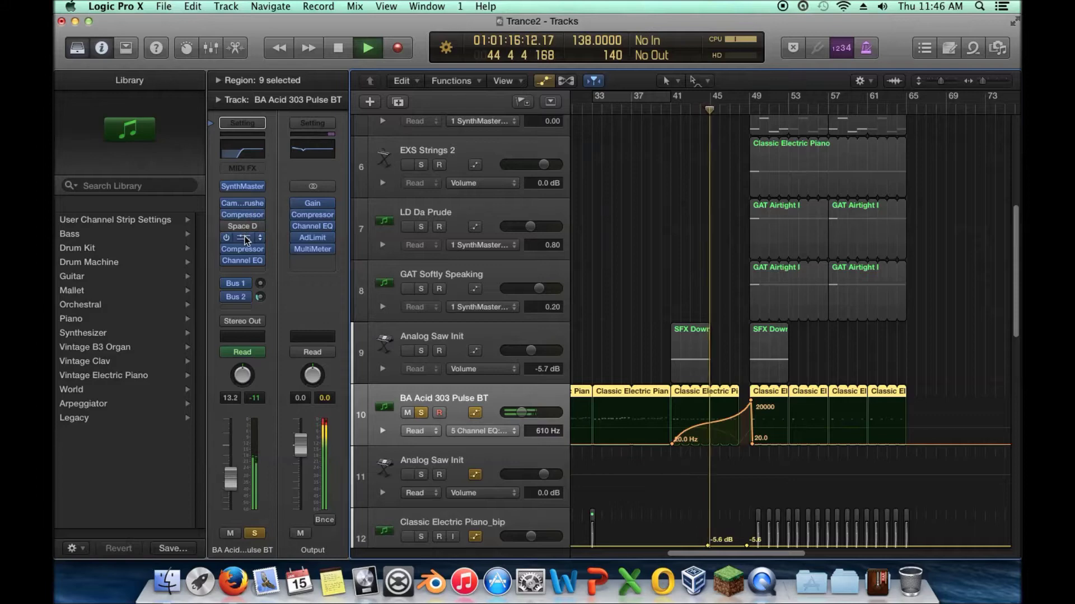
click(246, 239)
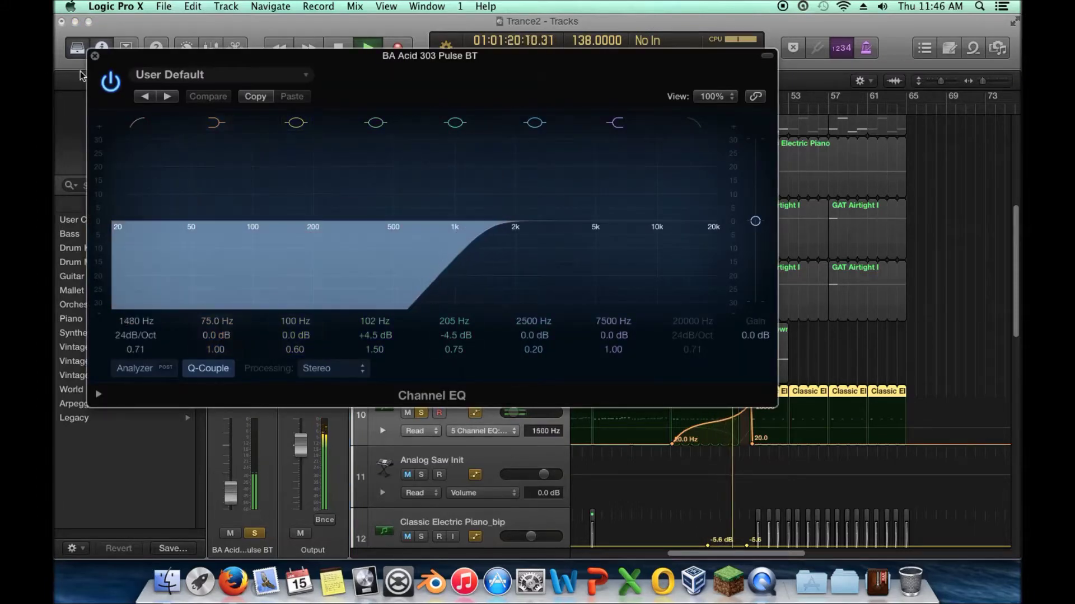
click(95, 56)
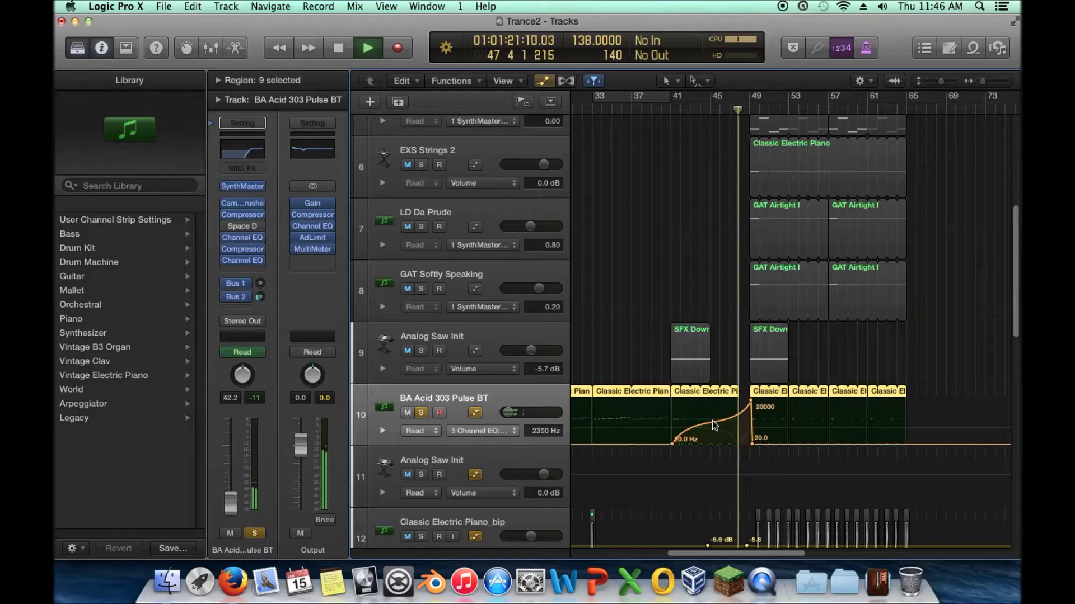
click(670, 107)
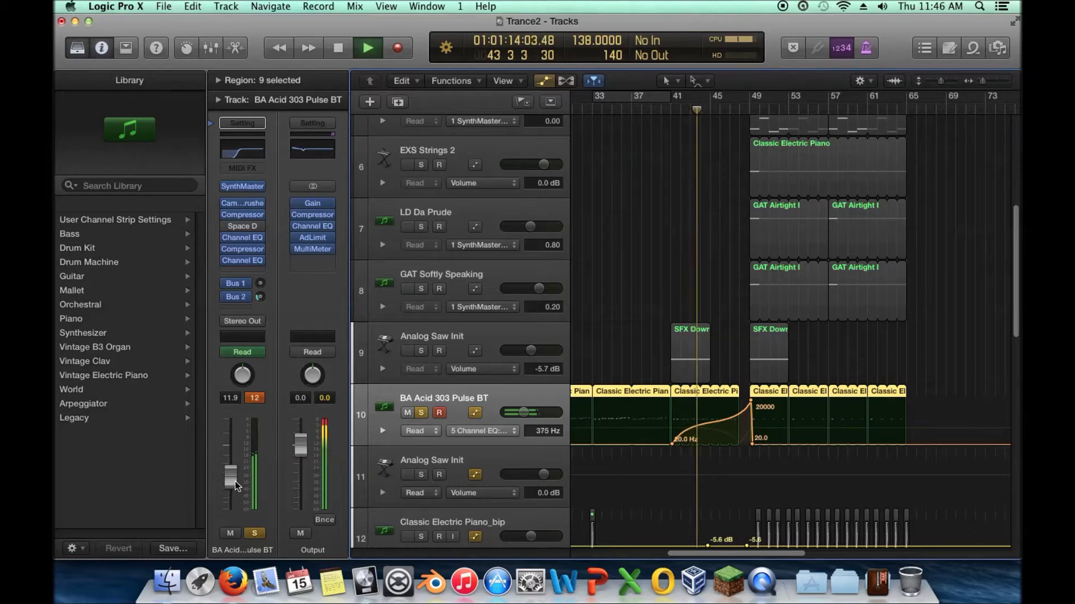
- Reveal track 10's volume automation lane, stop playback, and inspect its Compressor
click(382, 431)
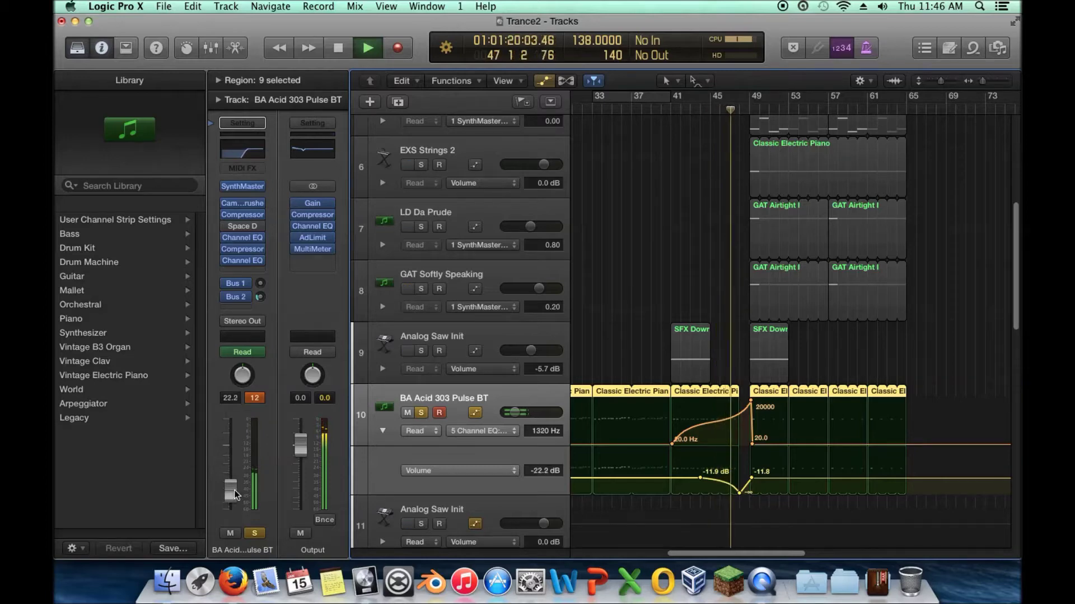
click(338, 48)
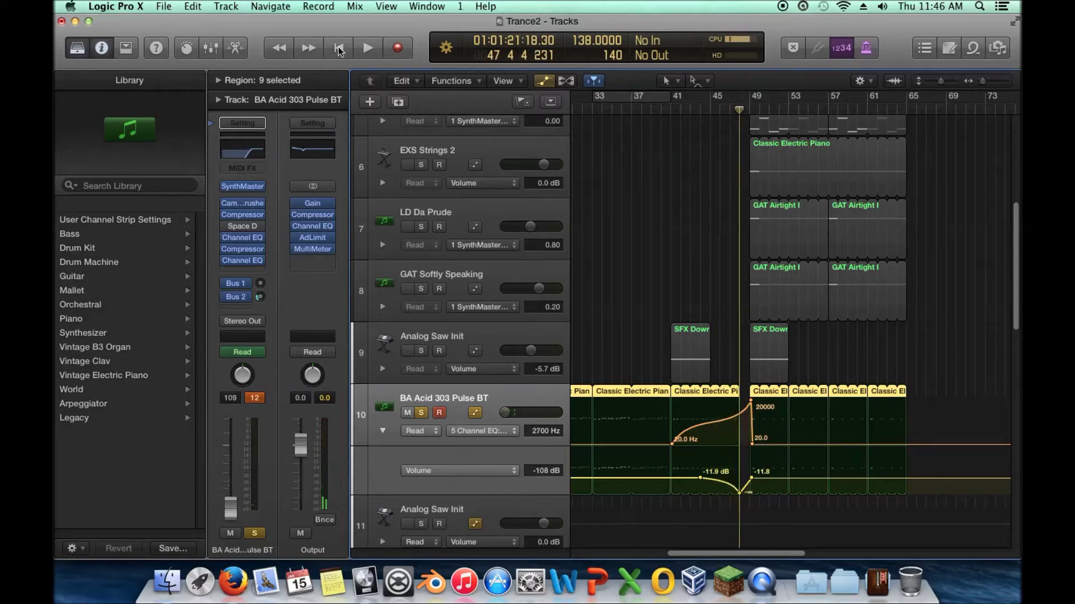
click(243, 252)
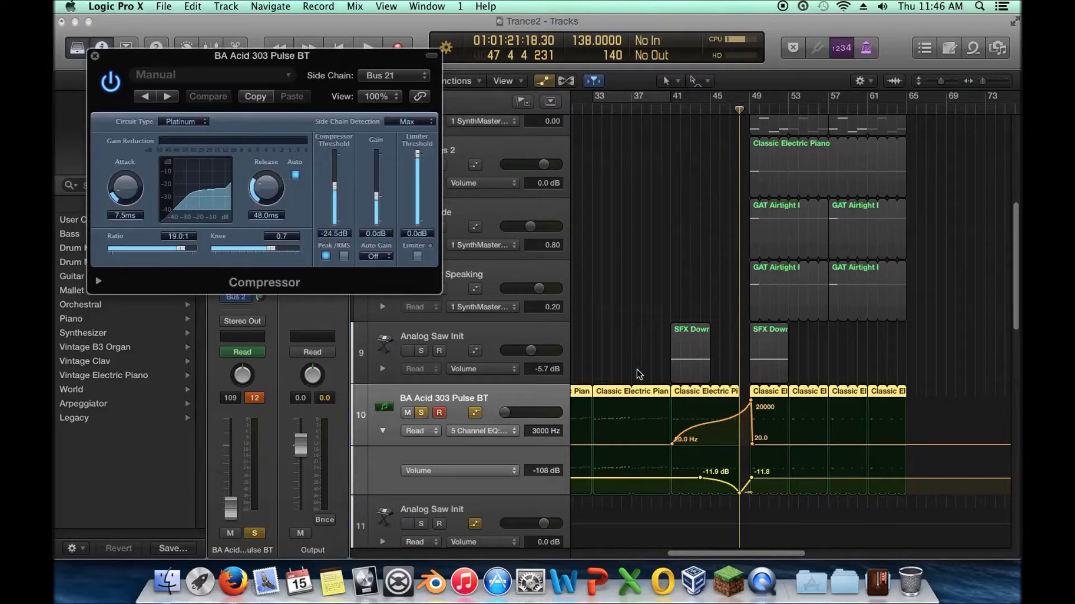
click(95, 56)
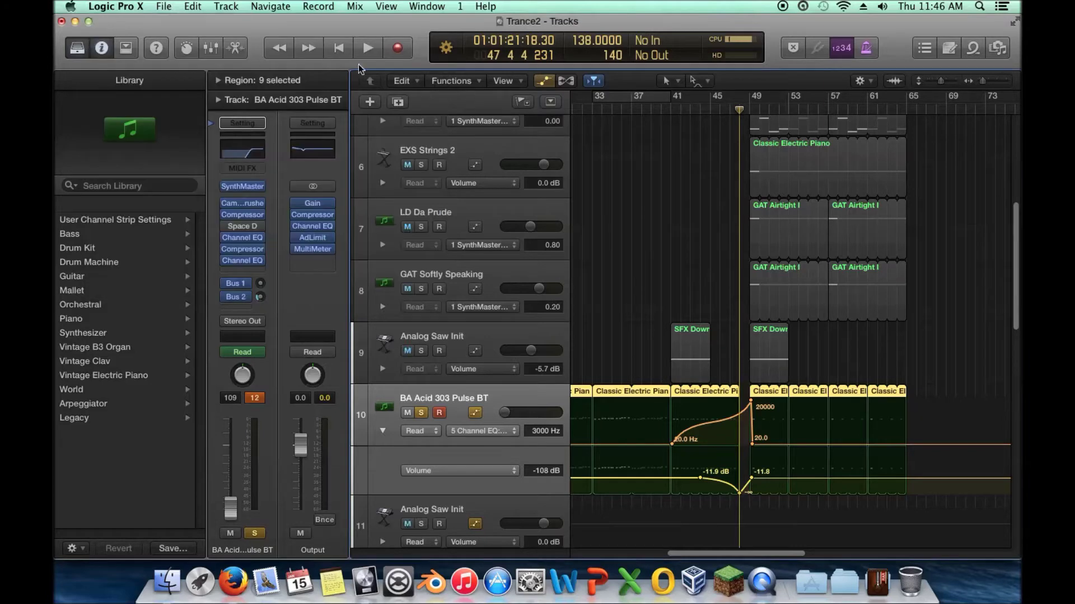
- Return the playhead to bar 1 and collapse the extra volume lane under BA Acid 303 Pulse BT
click(339, 50)
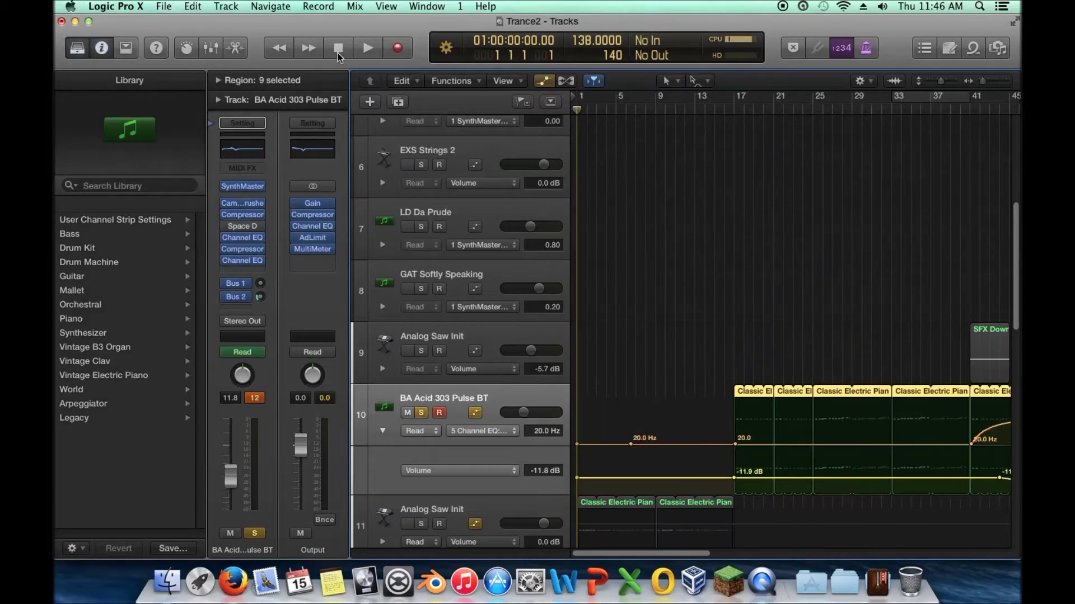
click(382, 431)
click(619, 367)
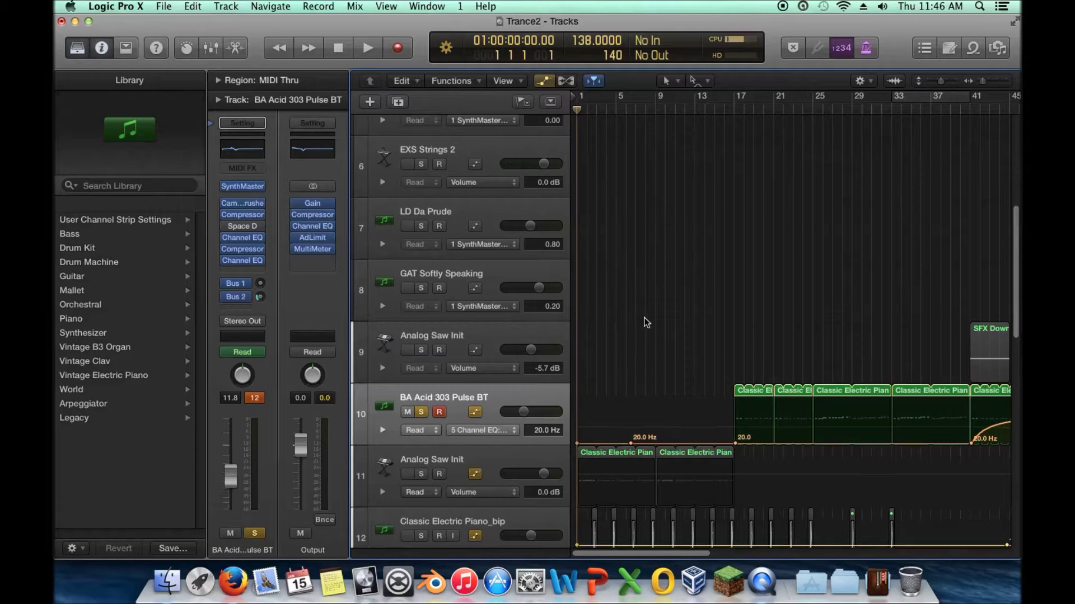
- Select the EXS Strings 2 track, then the PLK Deadmau5 track and its regions
scroll(646, 319, down, 10)
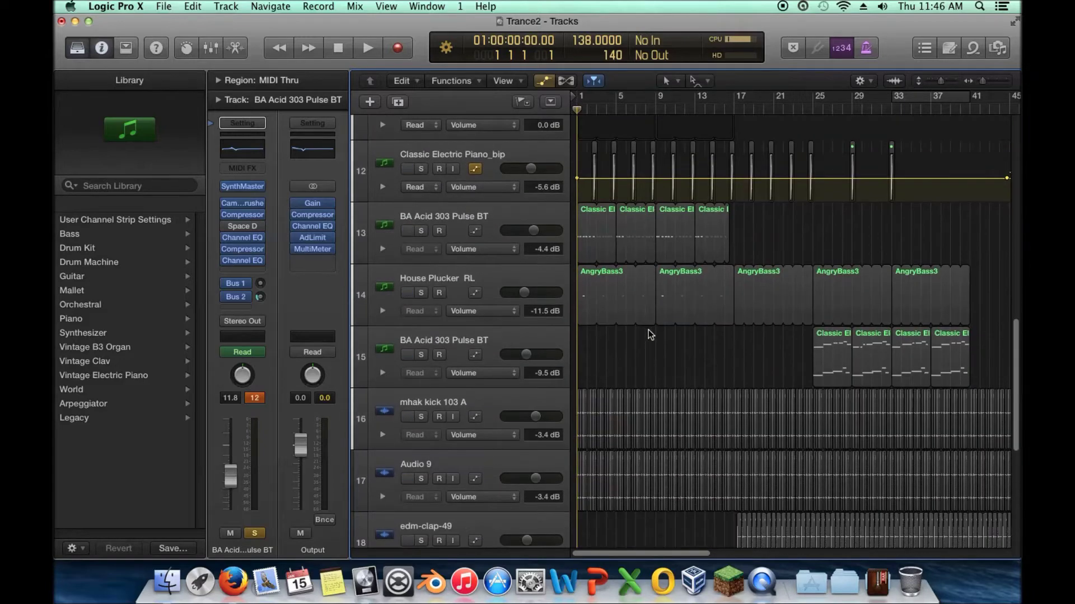
scroll(647, 333, up, 6)
scroll(646, 288, up, 2)
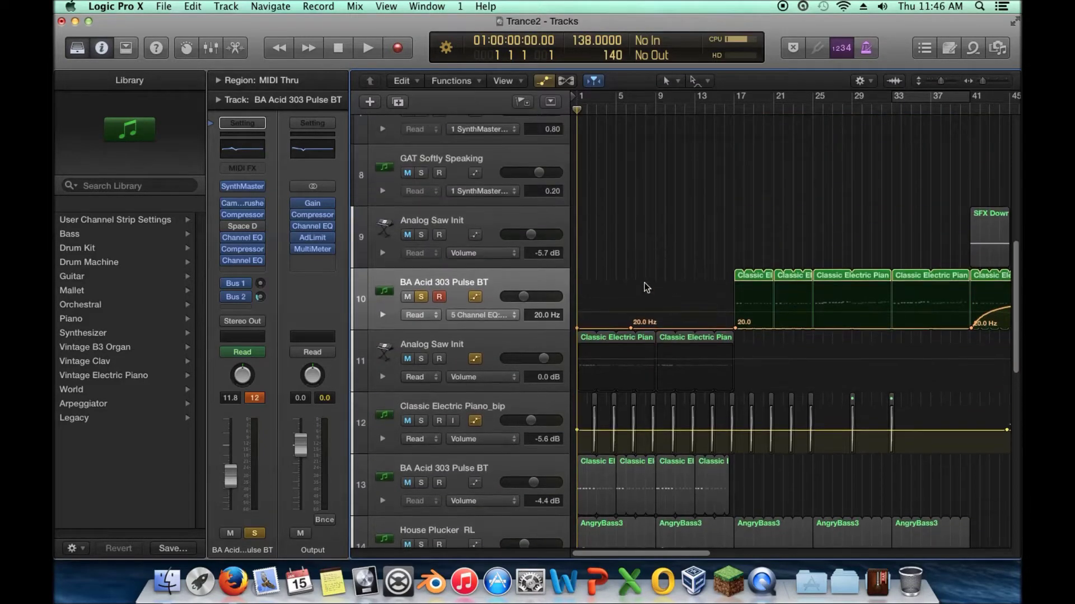
scroll(644, 276, up, 4)
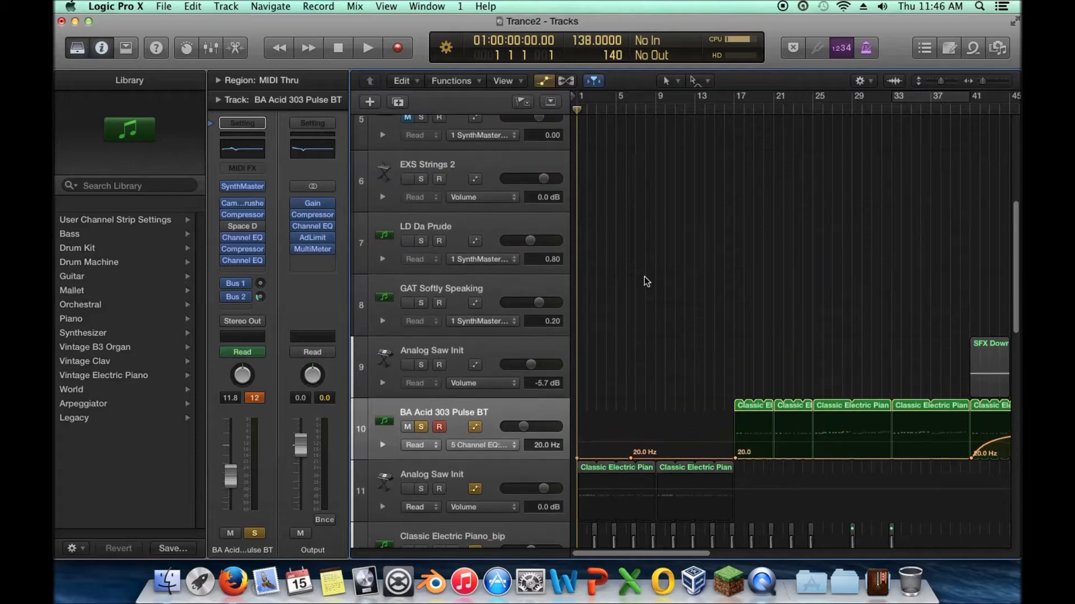
click(483, 159)
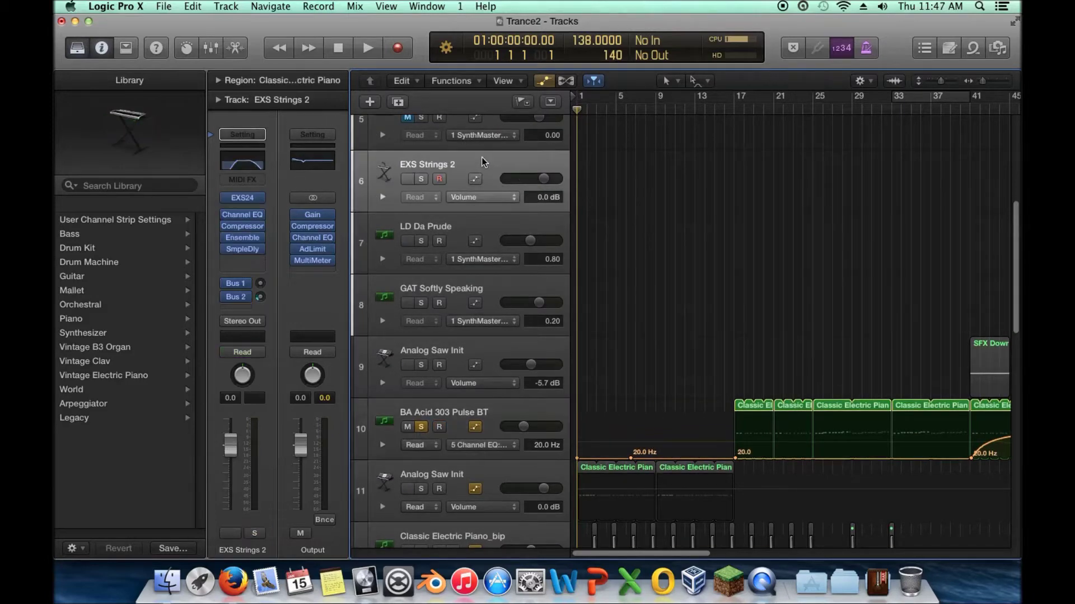
scroll(610, 204, up, 3)
scroll(609, 203, up, 5)
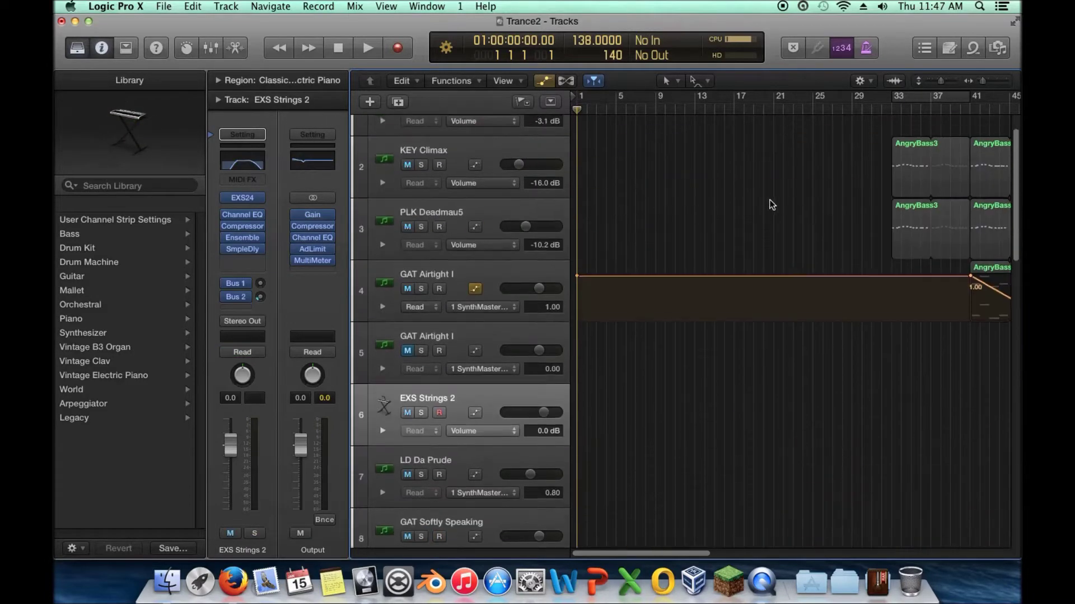
scroll(662, 198, right, 8)
scroll(623, 198, right, 2)
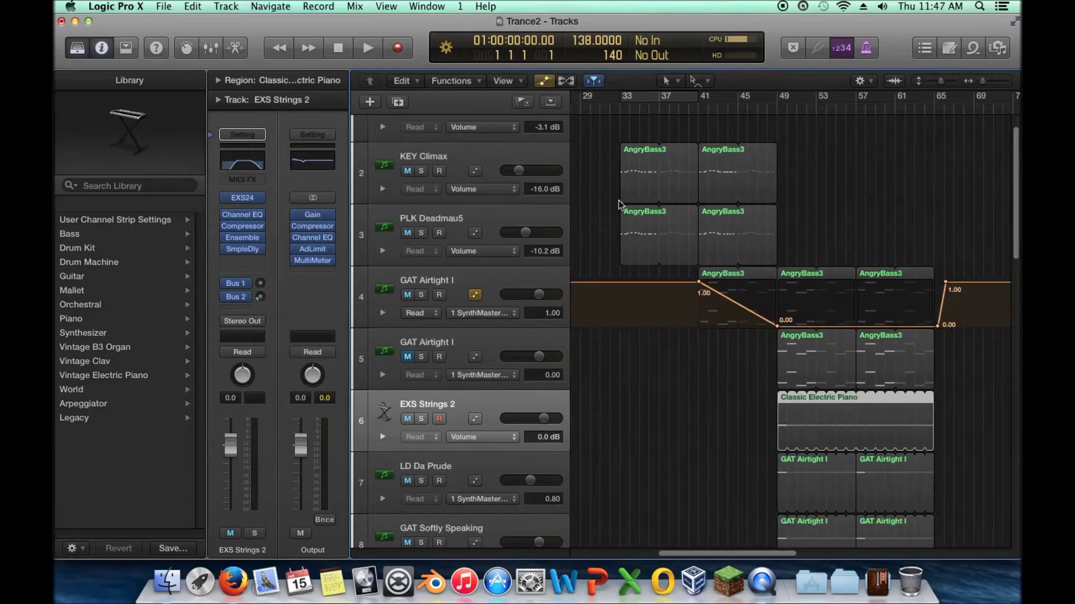
click(453, 219)
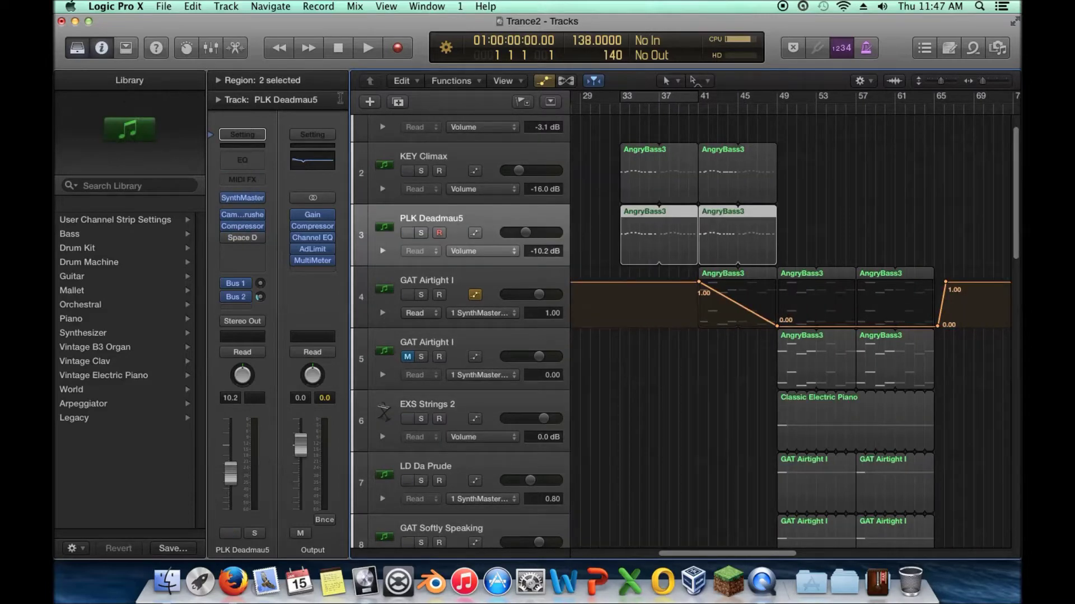
click(544, 81)
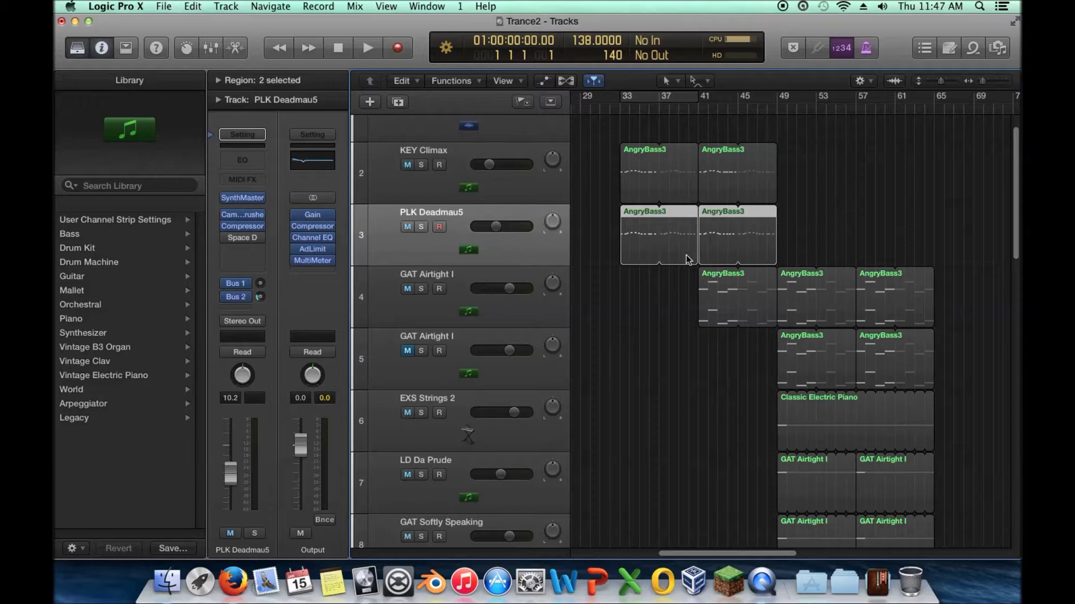
scroll(615, 258, left, 9)
scroll(663, 261, down, 10)
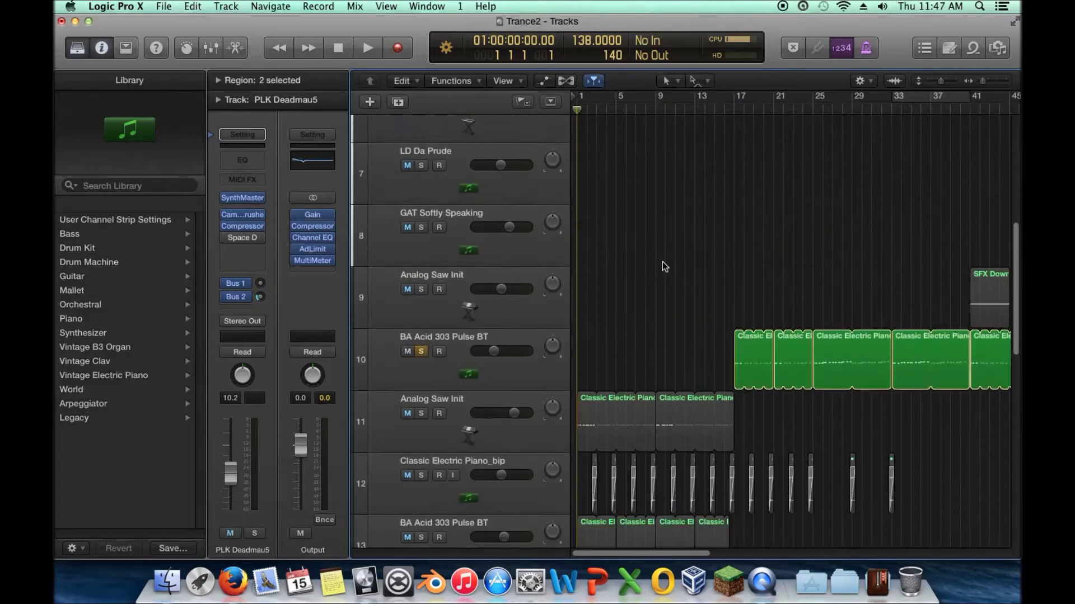
scroll(662, 257, up, 2)
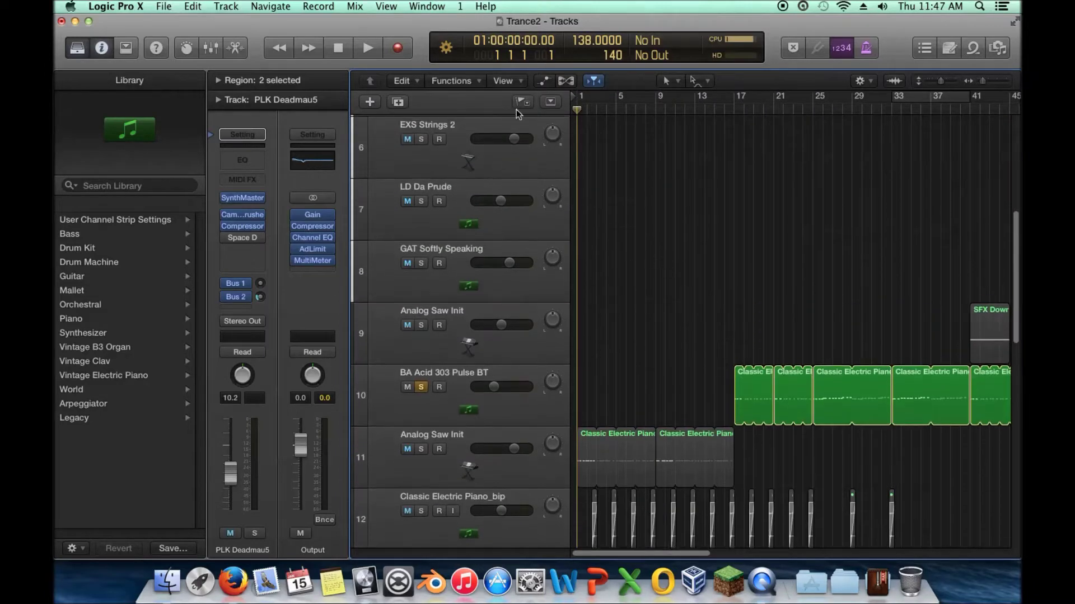
click(544, 82)
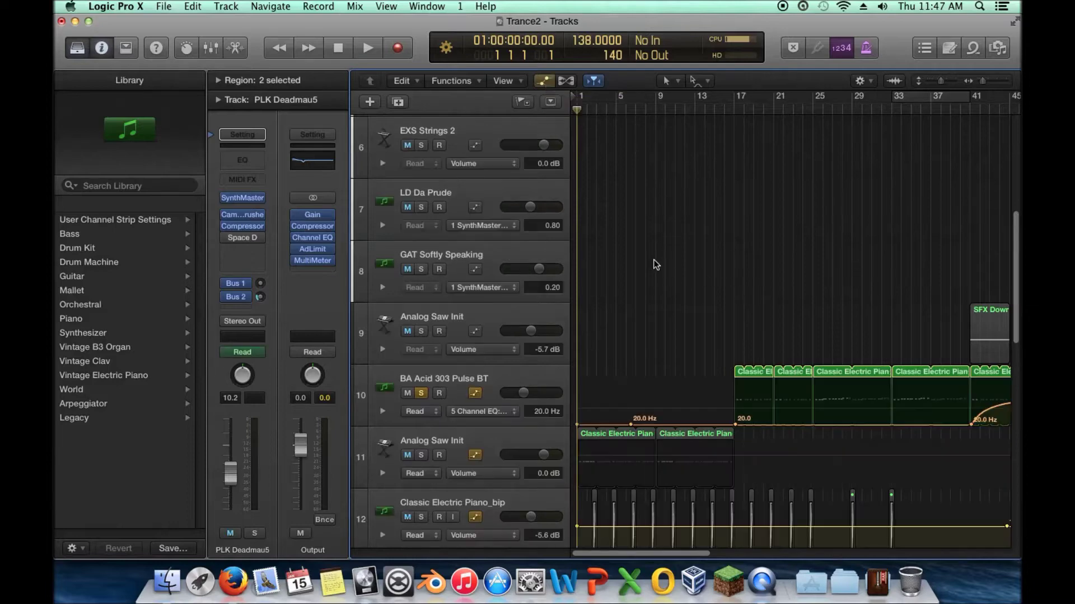
scroll(656, 264, up, 8)
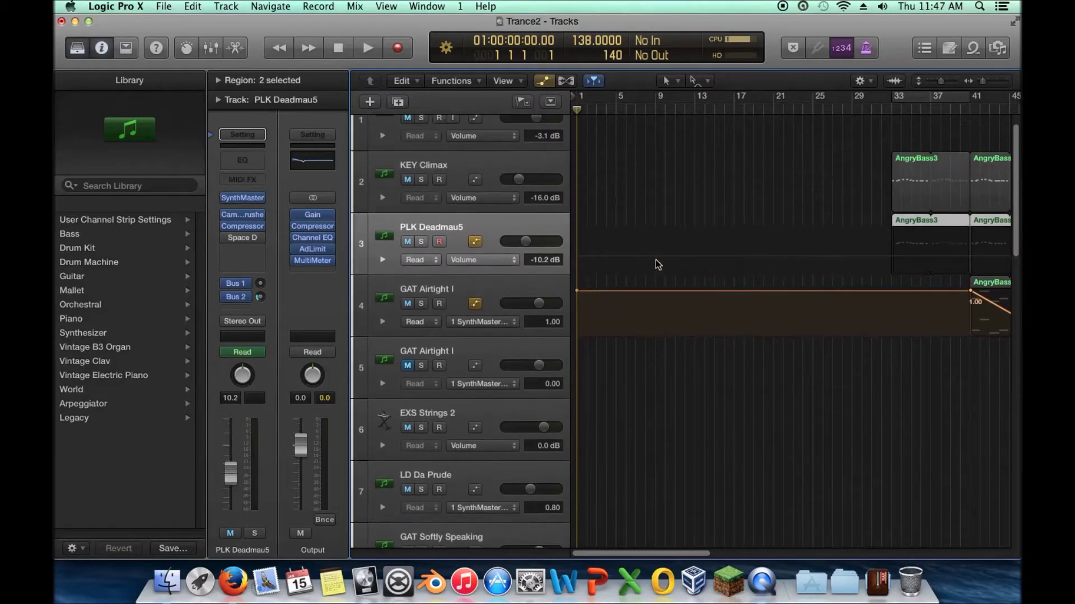
scroll(656, 260, up, 1)
- Set PLK Deadmau5's volume to -0.2 dB and create its flat volume automation line
scroll(640, 241, right, 5)
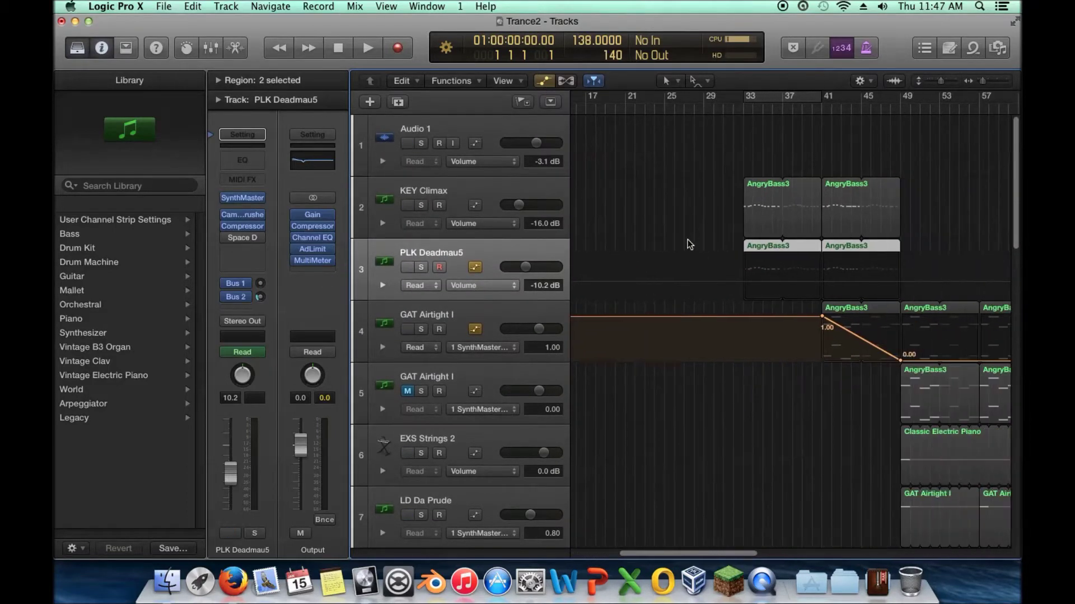
scroll(638, 241, left, 5)
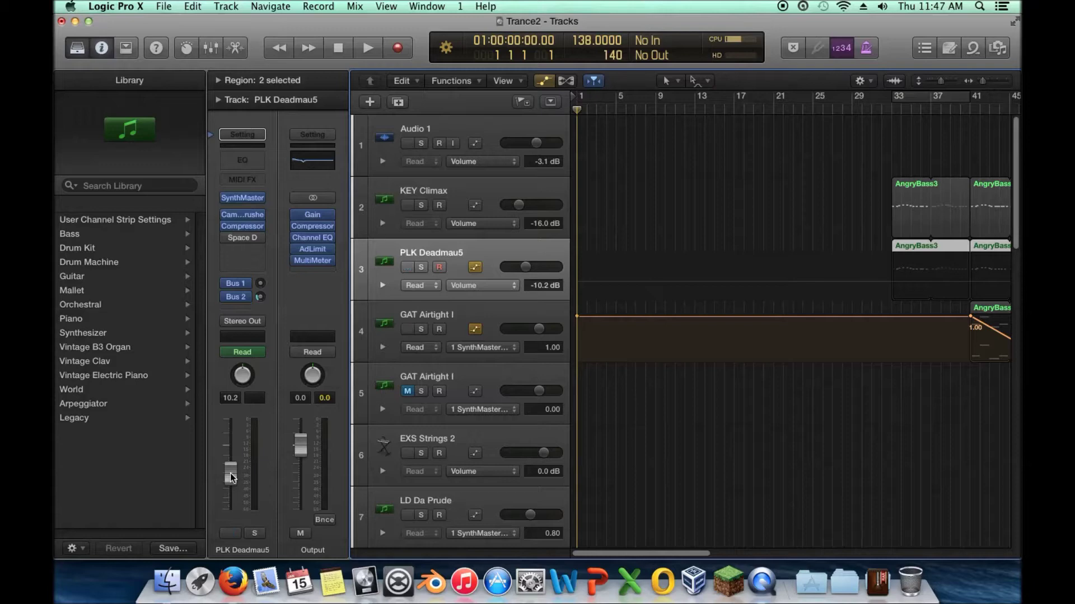
drag(230, 472, 230, 454)
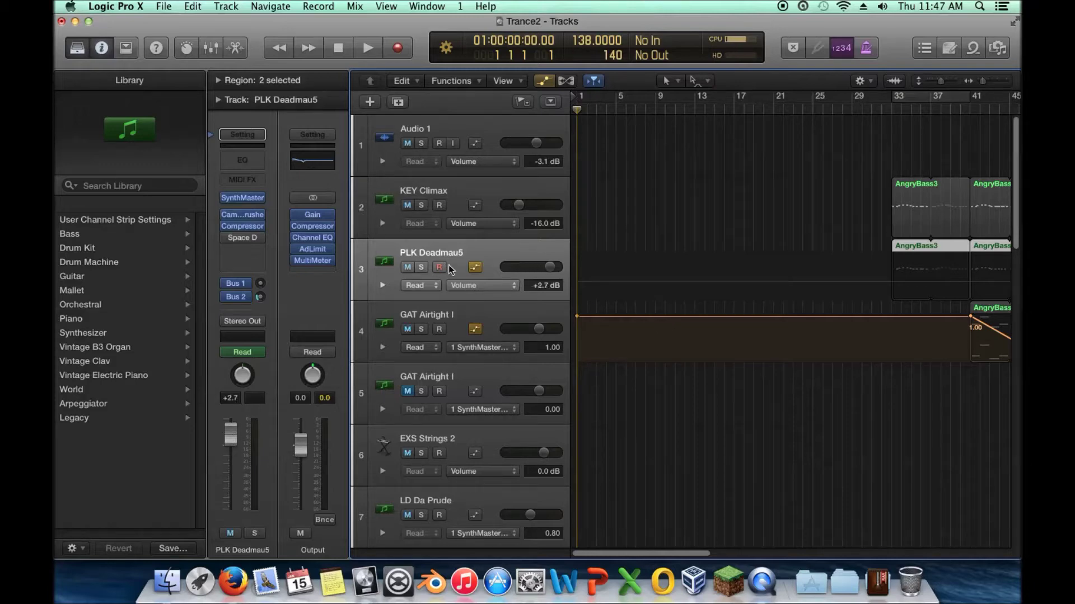
click(542, 80)
click(543, 80)
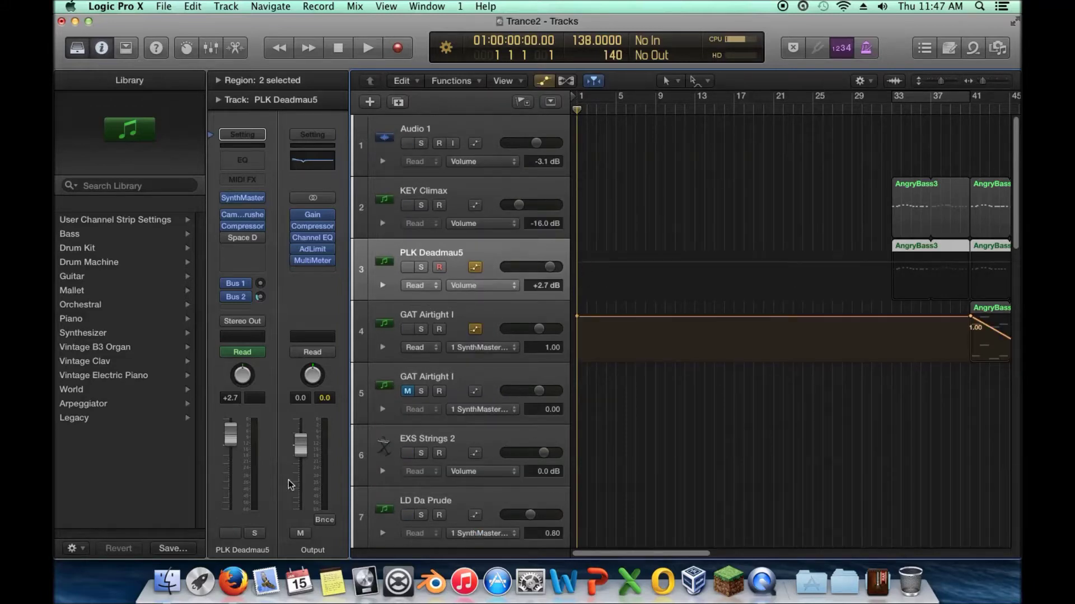
drag(550, 268, 585, 281)
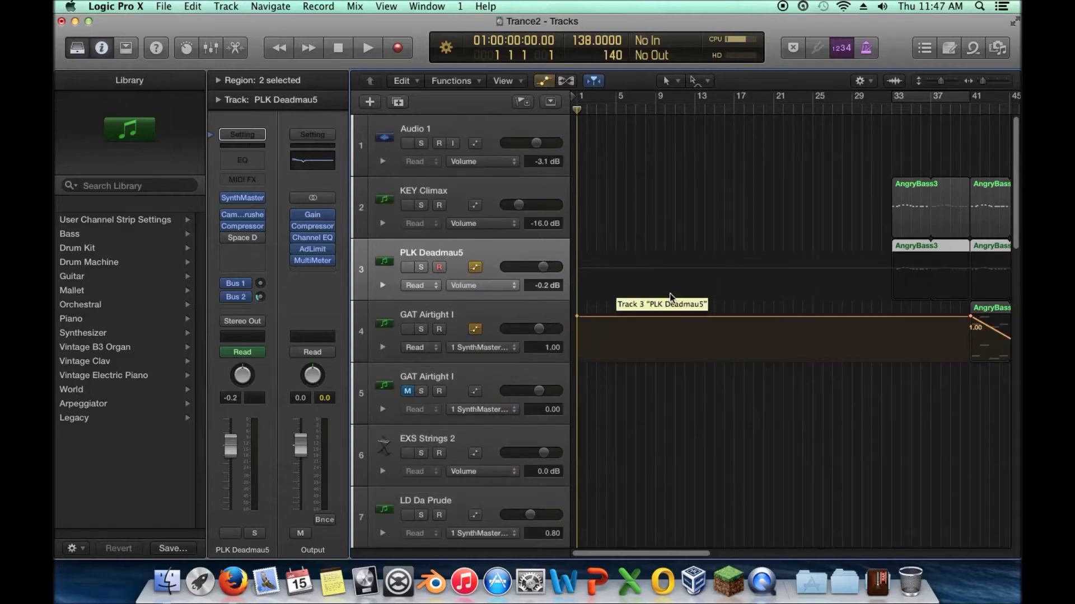
click(726, 296)
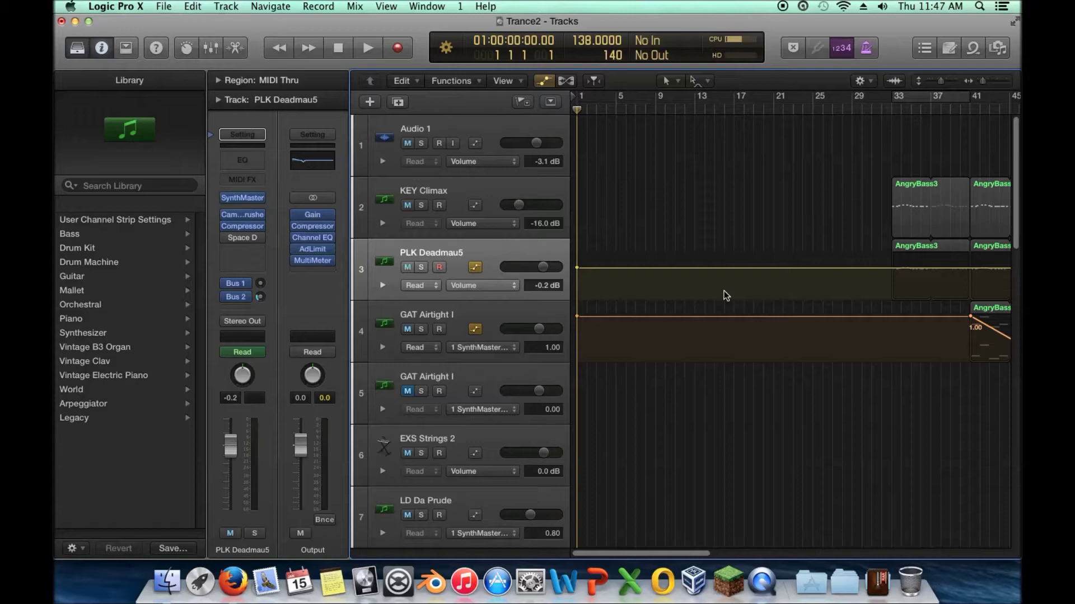
- Add PLK Deadmau5 volume points near bars 33 and 49, dipping to -40.2 dB and peaking at +6.0 dB
scroll(728, 212, right, 8)
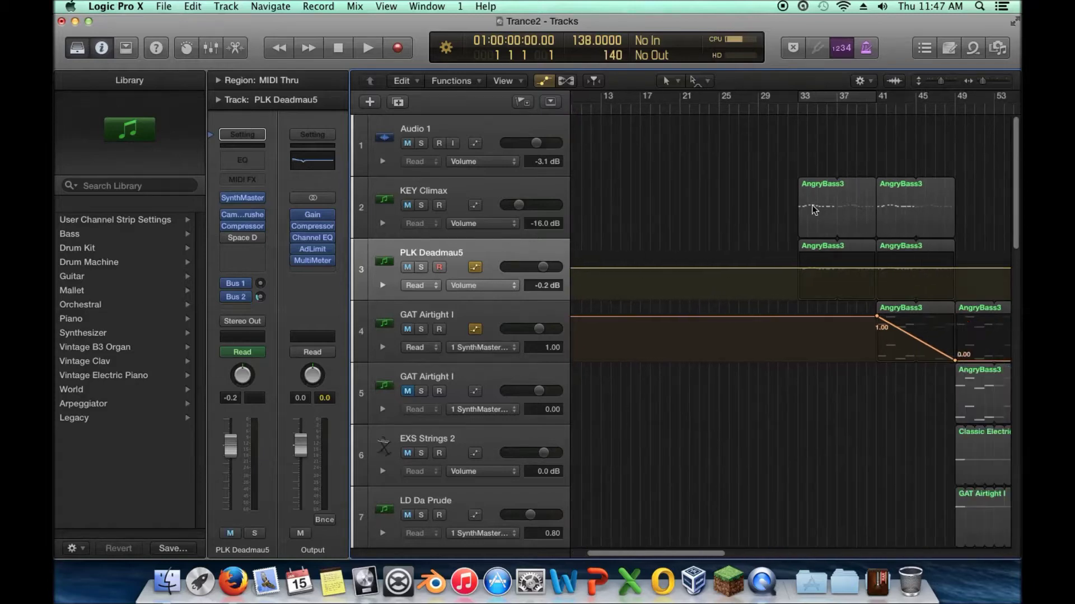
scroll(718, 209, right, 3)
click(677, 267)
click(840, 268)
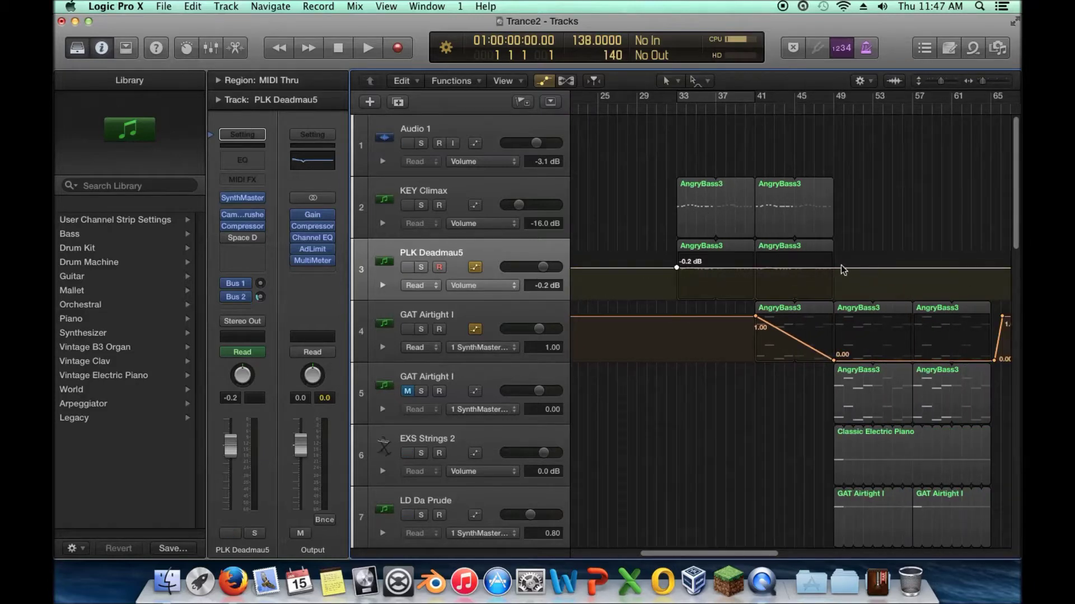
click(696, 267)
drag(697, 268, 696, 295)
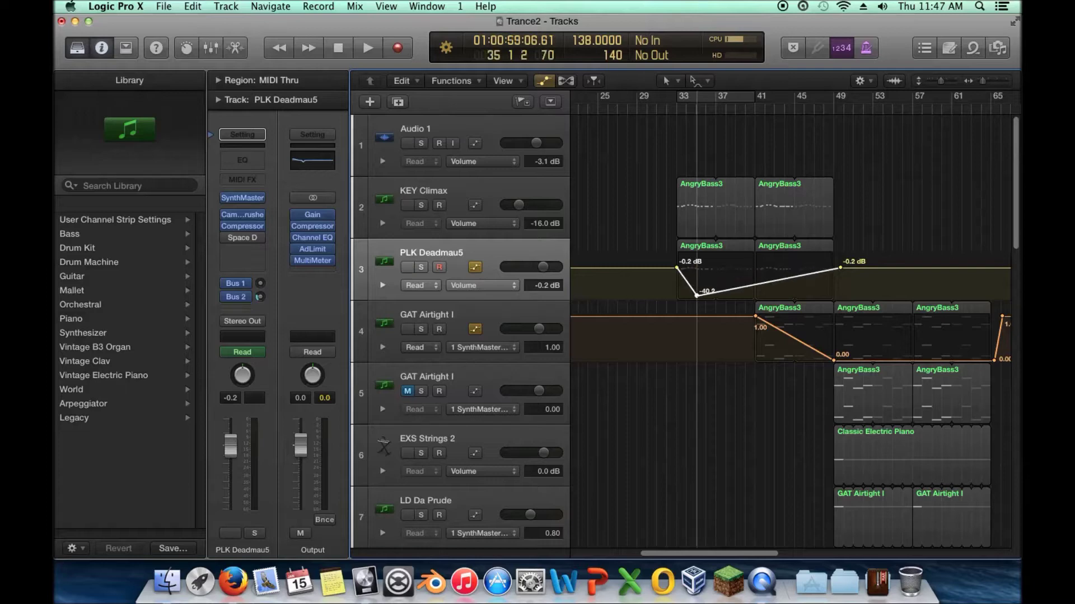
click(775, 281)
drag(774, 282, 774, 255)
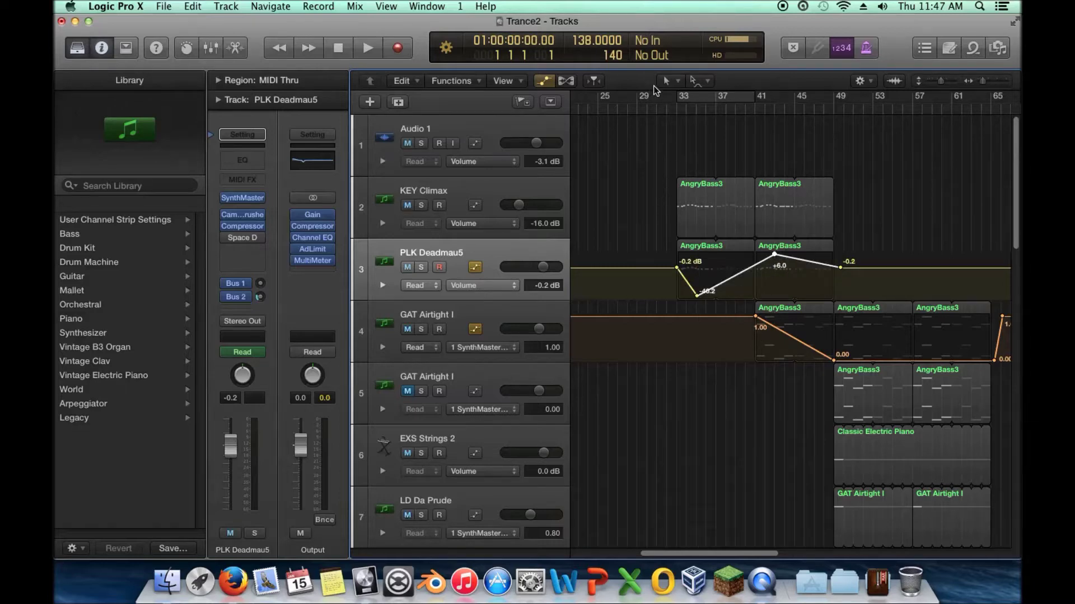
- Play from about bar 32 with PLK Deadmau5 soloed, then stop
double_click(669, 110)
click(421, 267)
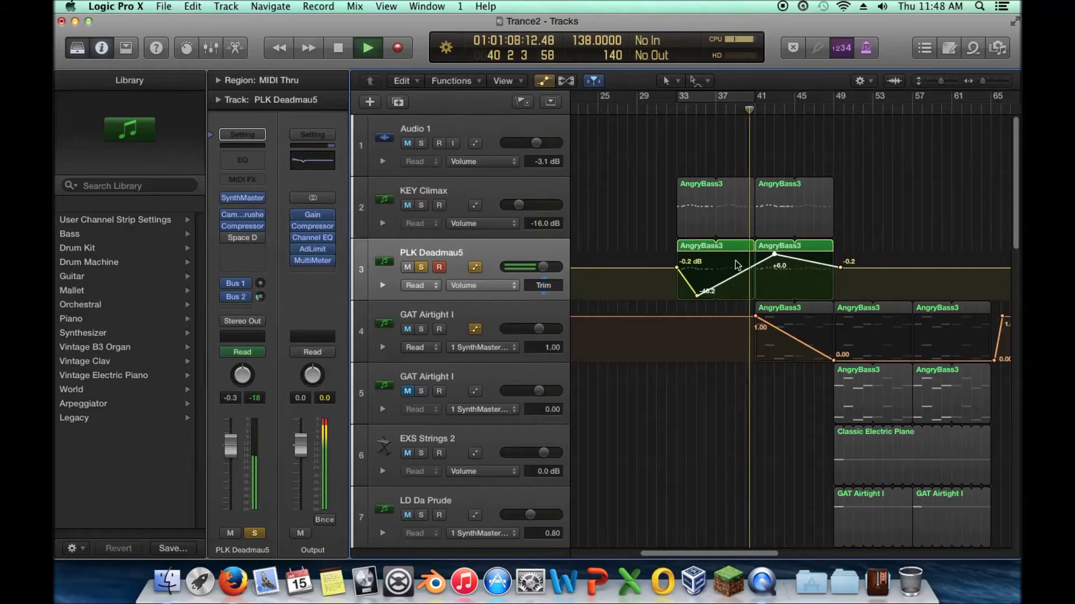
click(338, 47)
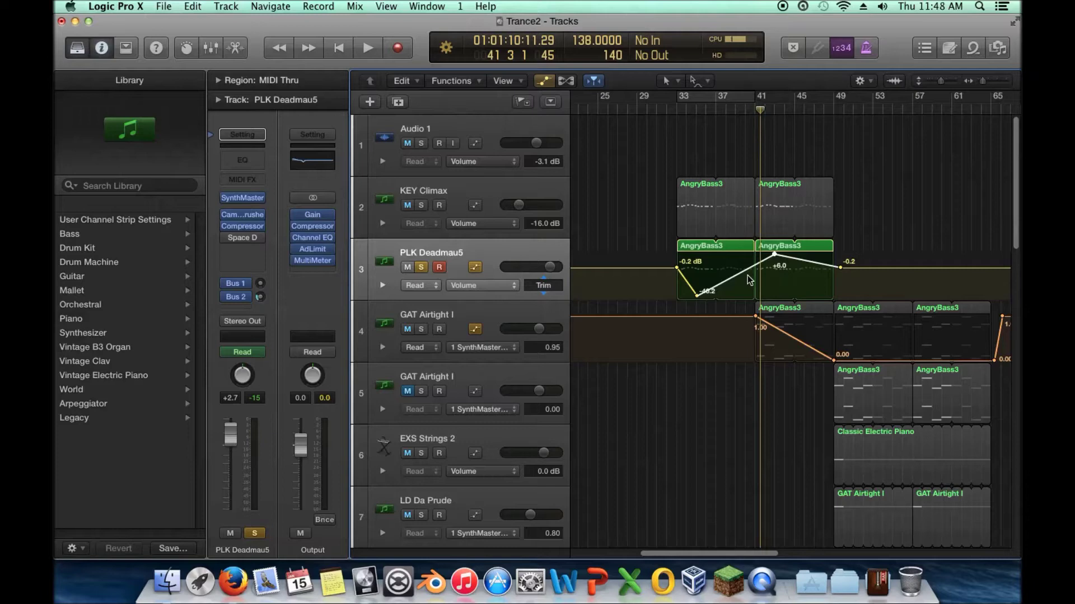
- Set the Command-click tool to the Automation Curve Tool
click(667, 81)
click(706, 83)
click(709, 83)
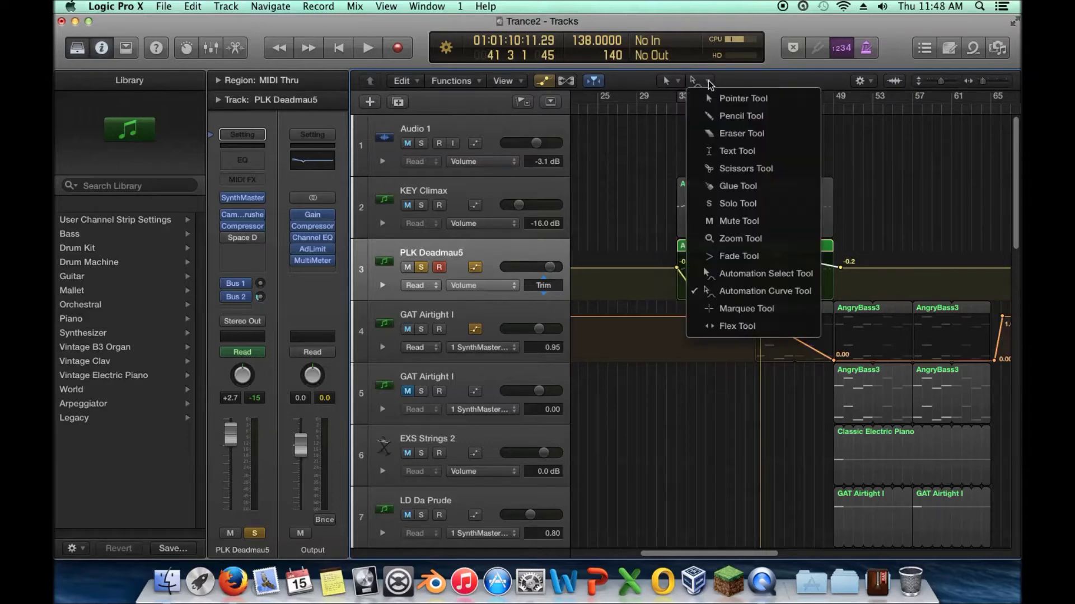
click(797, 292)
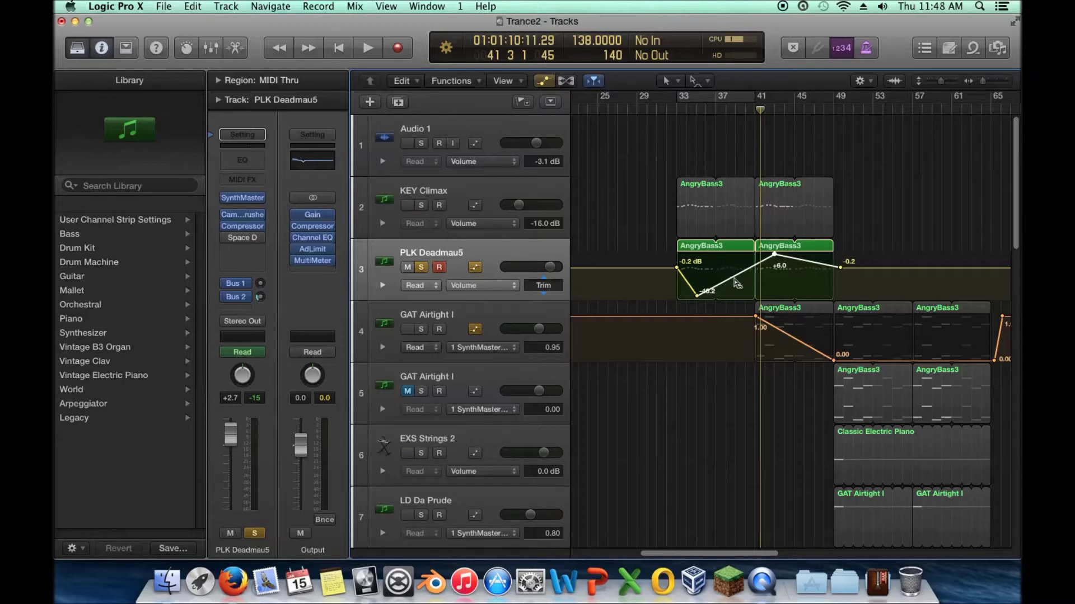
drag(736, 283, 728, 273)
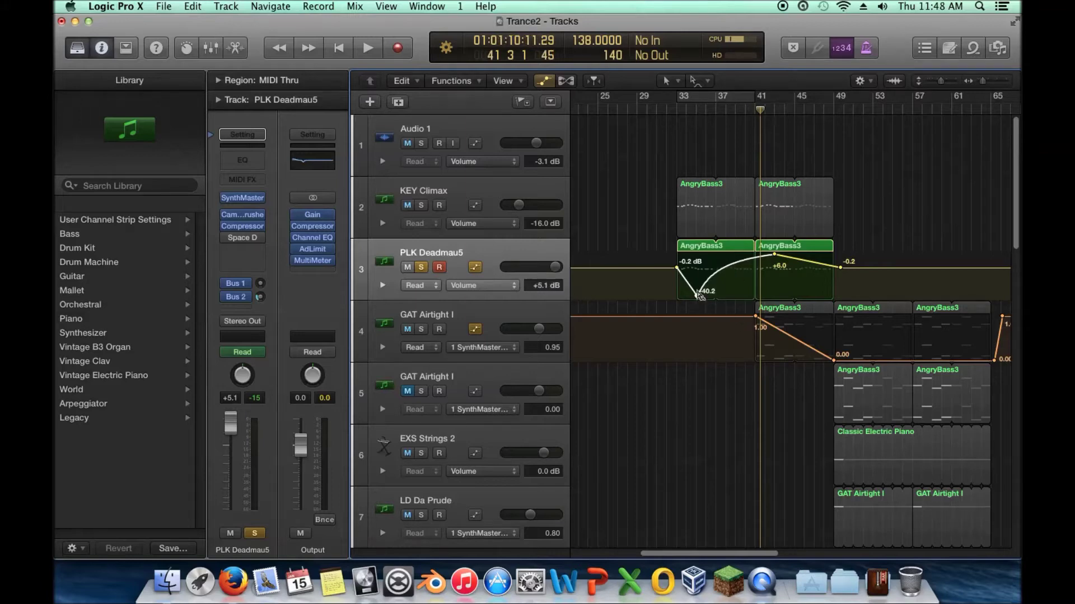
drag(707, 112, 734, 111)
drag(735, 275, 738, 323)
mouse_move(730, 111)
mouse_down()
mouse_move(704, 110)
mouse_move(775, 117)
mouse_move(715, 110)
mouse_up()
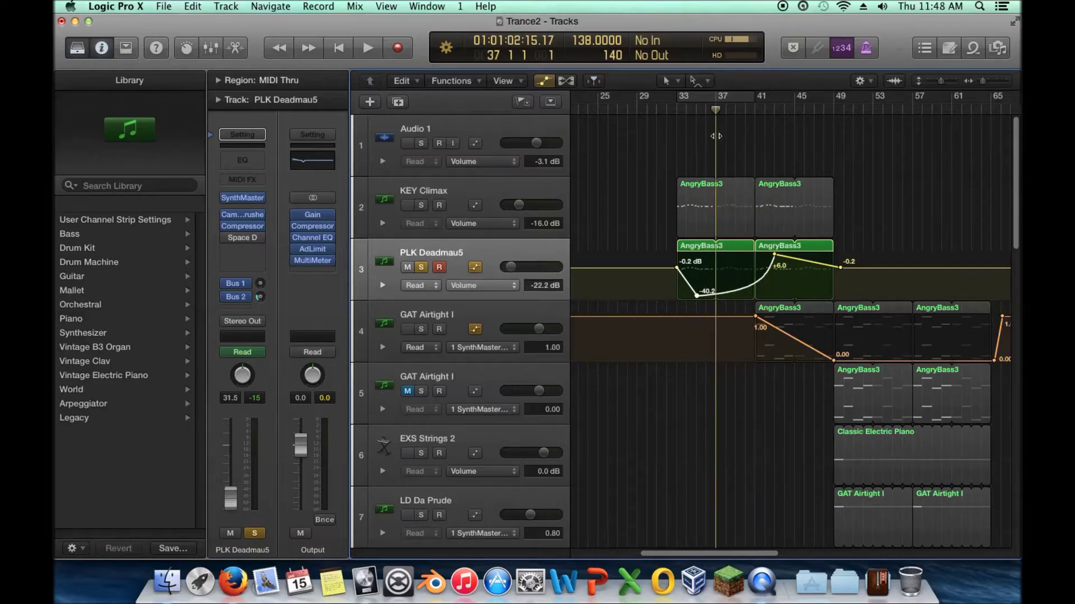
click(750, 288)
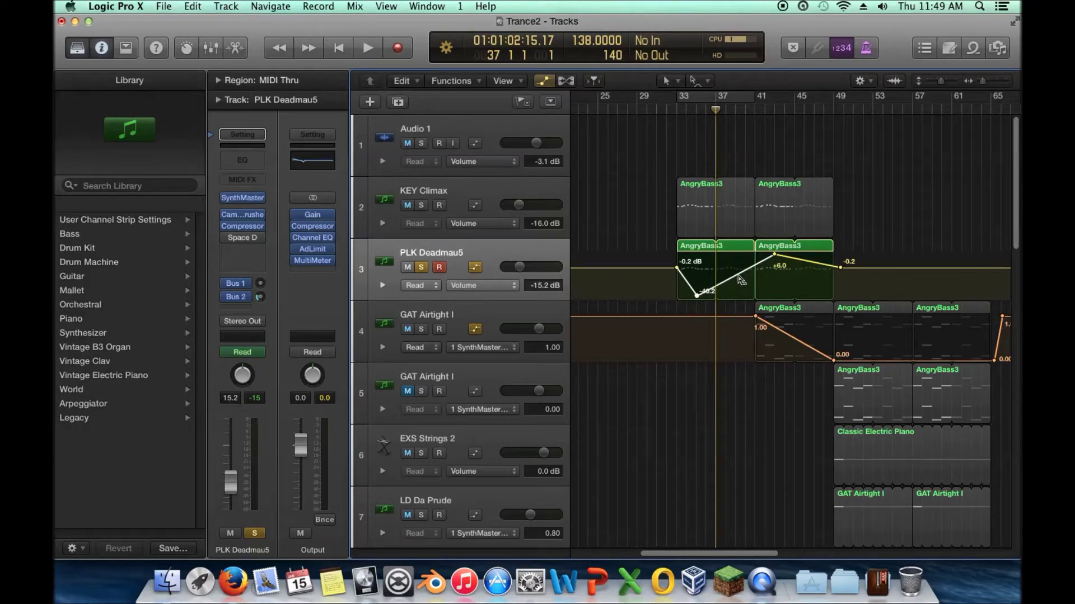
drag(737, 282, 742, 290)
mouse_move(676, 111)
mouse_down()
mouse_move(774, 112)
mouse_move(686, 111)
mouse_up()
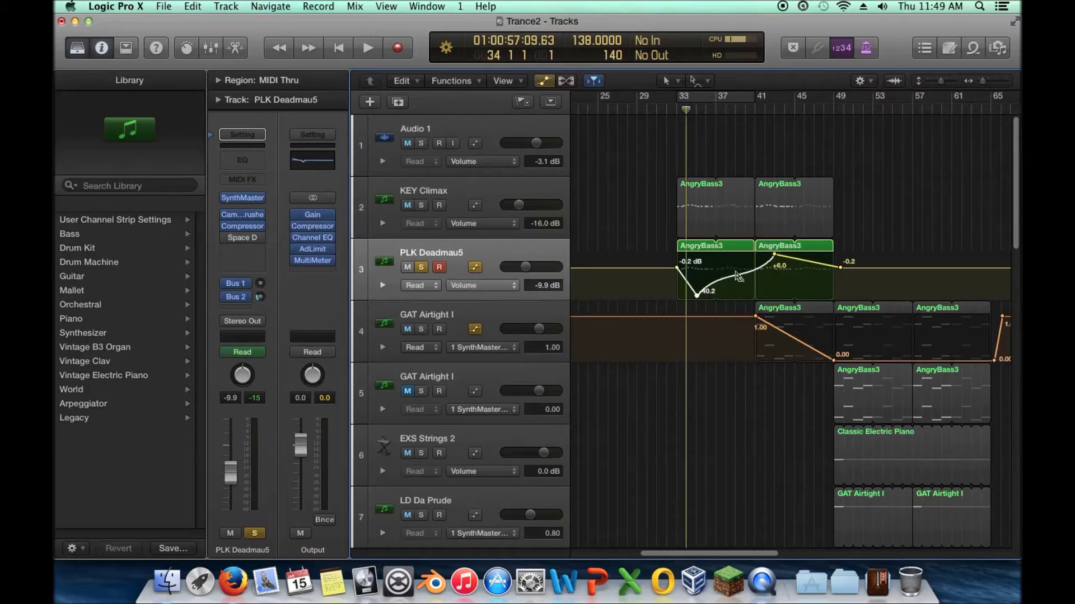
drag(735, 281, 759, 280)
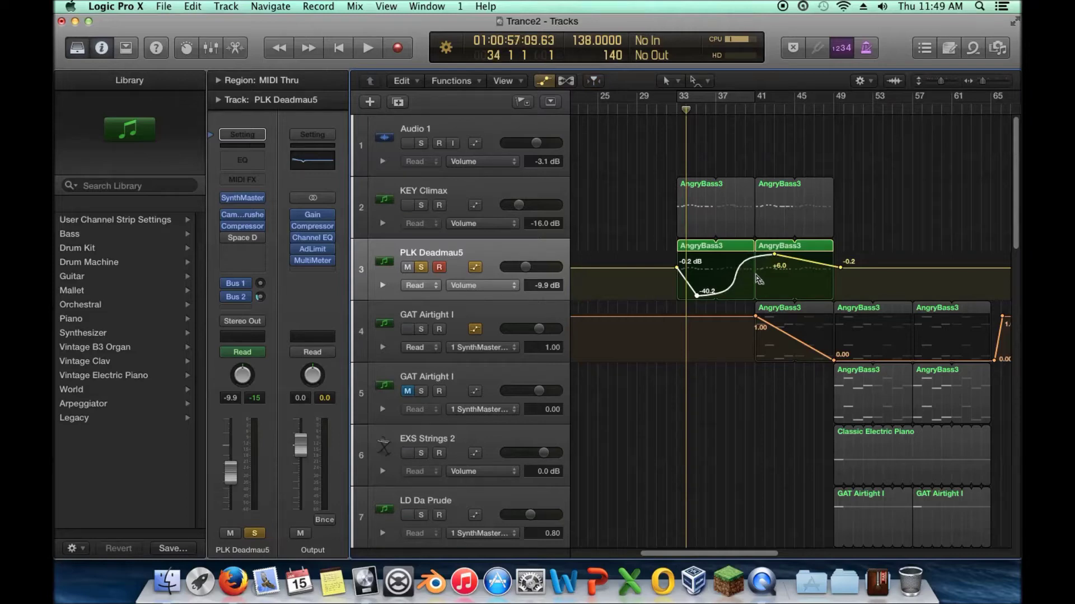
mouse_move(693, 119)
mouse_down()
mouse_move(725, 112)
mouse_move(710, 112)
mouse_up()
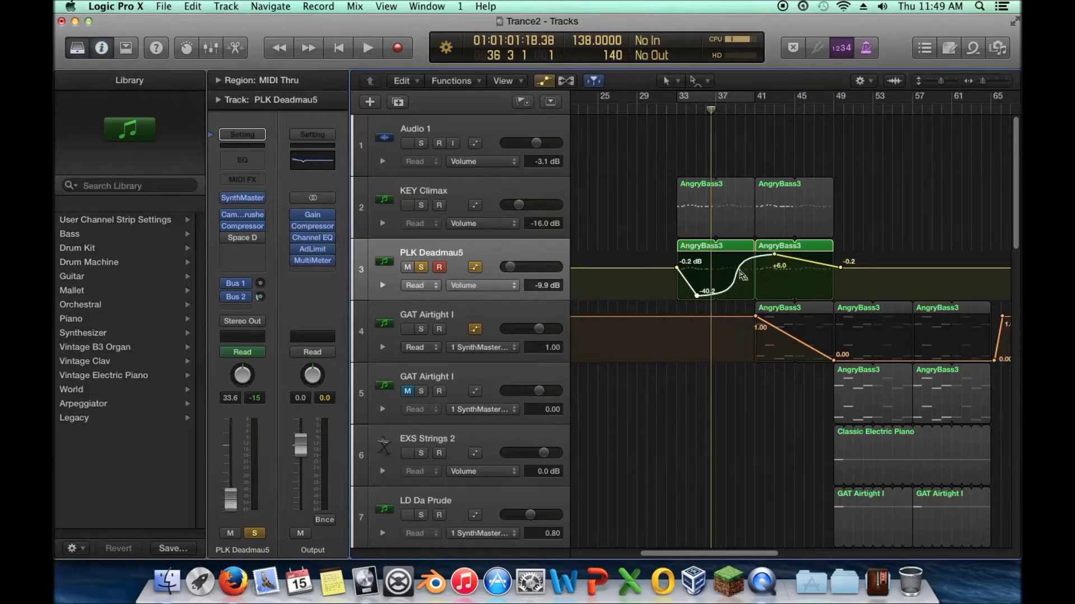
drag(743, 274, 740, 278)
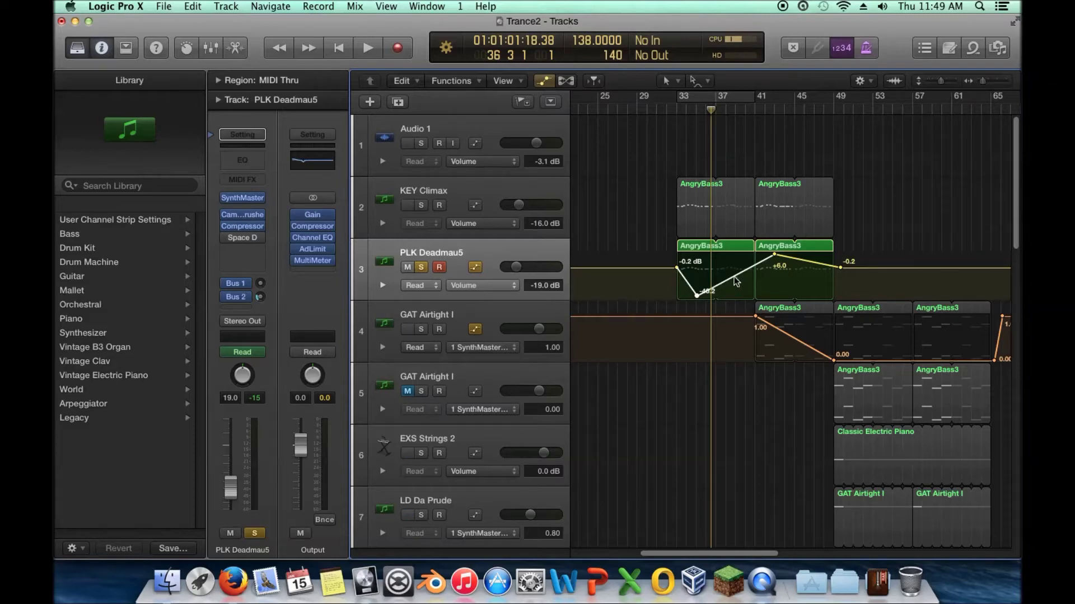
drag(731, 277, 738, 277)
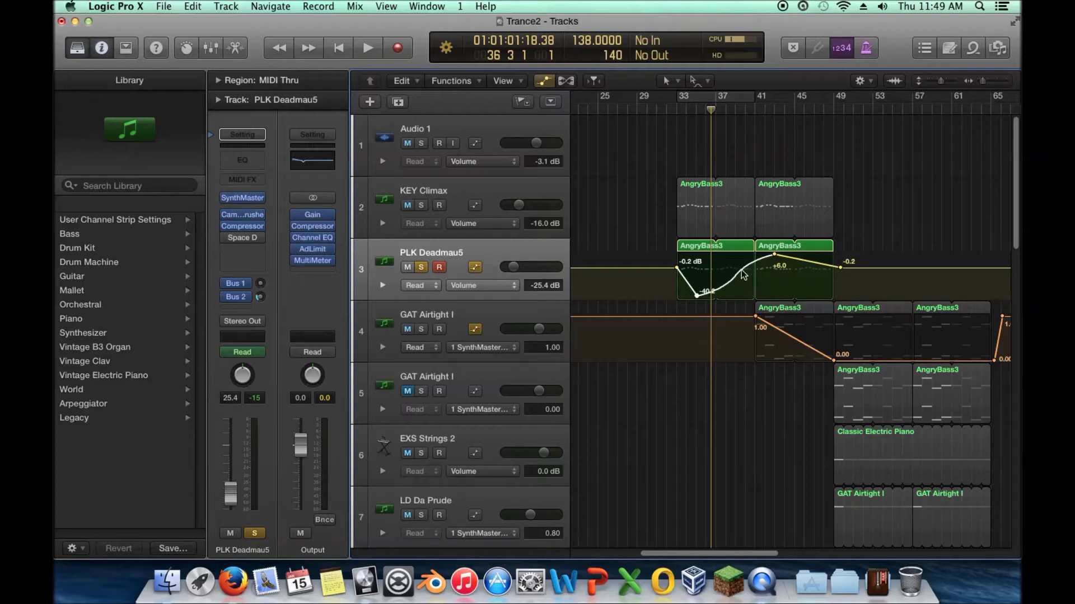
drag(748, 283, 747, 242)
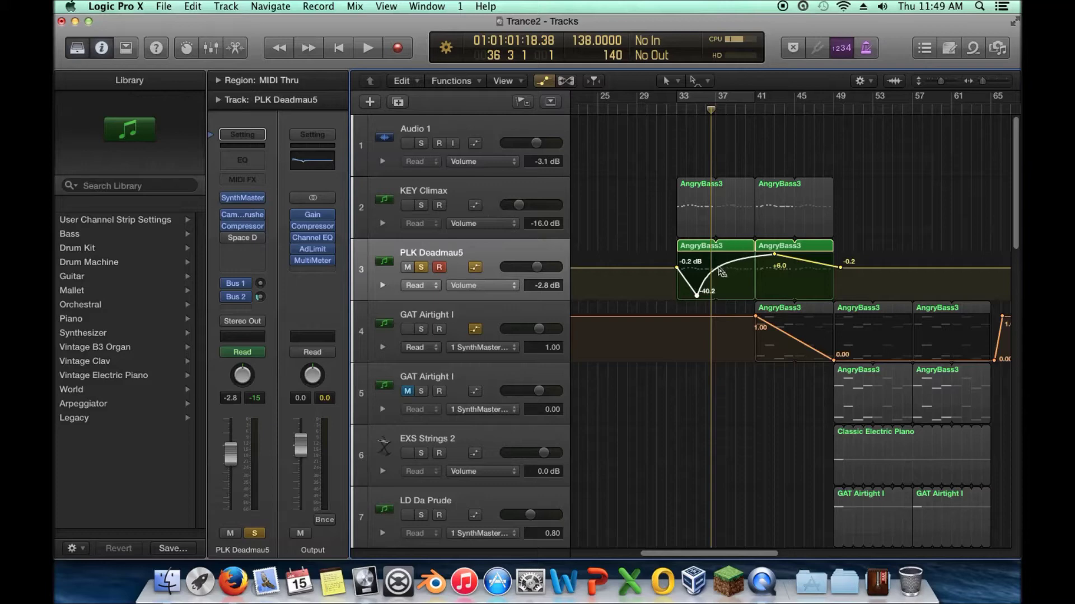
drag(722, 273, 742, 281)
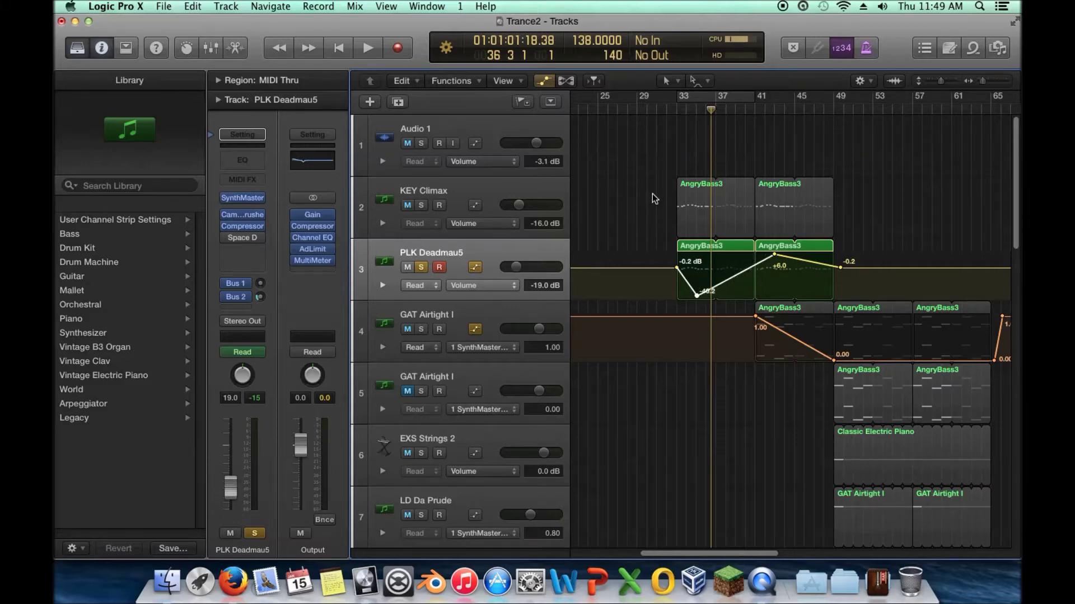
scroll(653, 198, down, 2)
- Show tracks 9–15 from bar 1 and put the playhead at the song start
scroll(656, 206, down, 3)
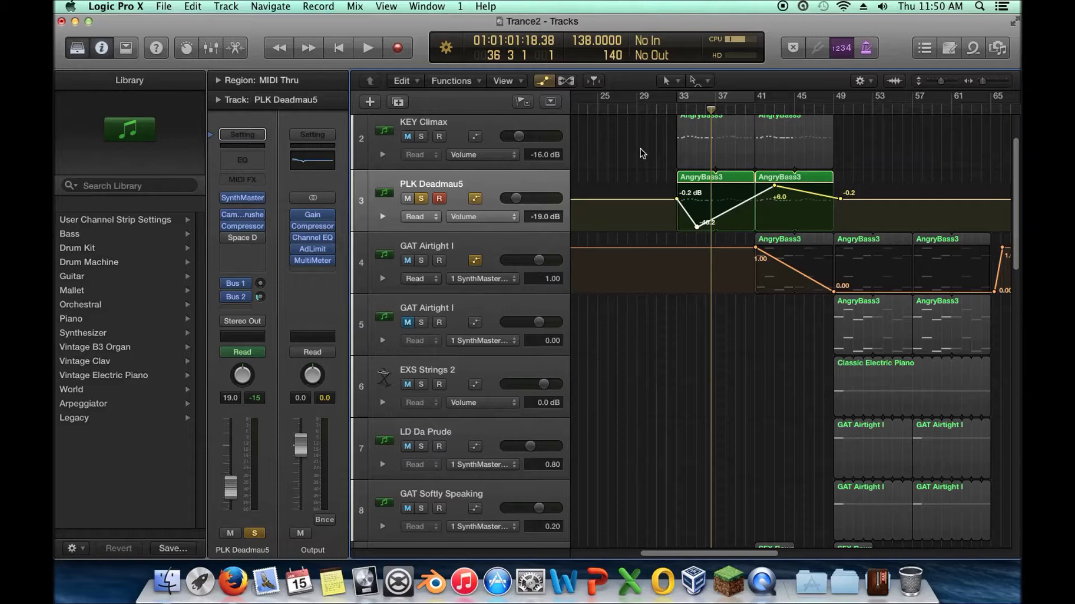
scroll(640, 149, left, 10)
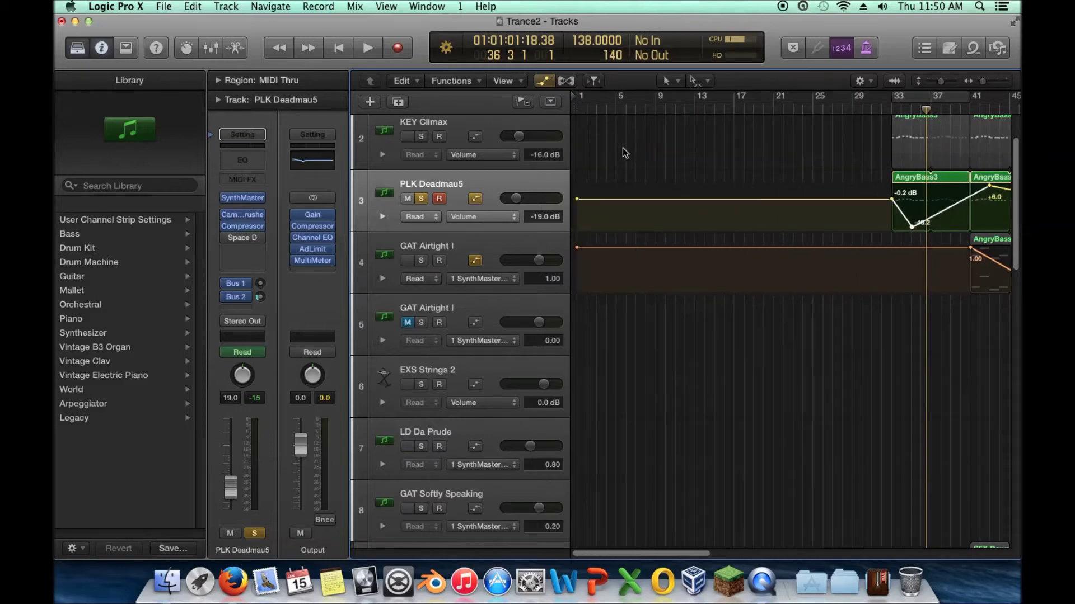
right_click(623, 147)
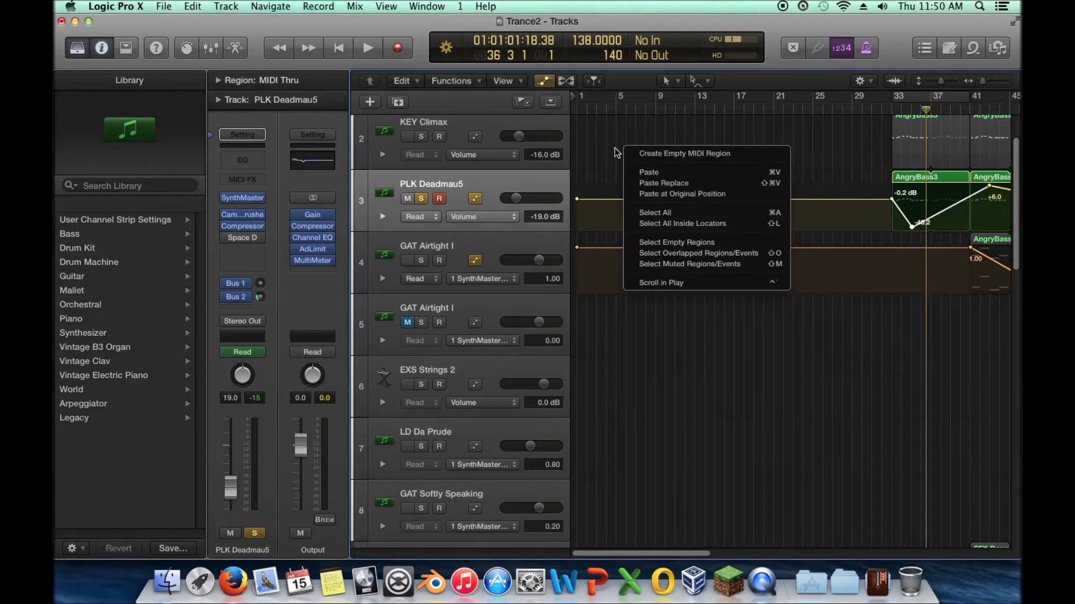
click(607, 154)
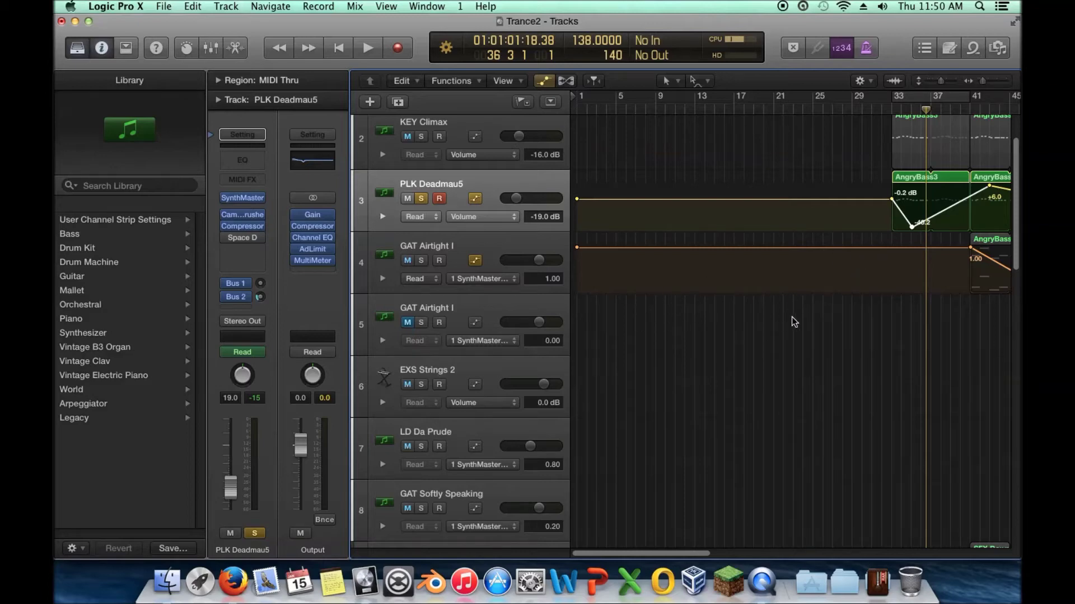
scroll(699, 328, down, 10)
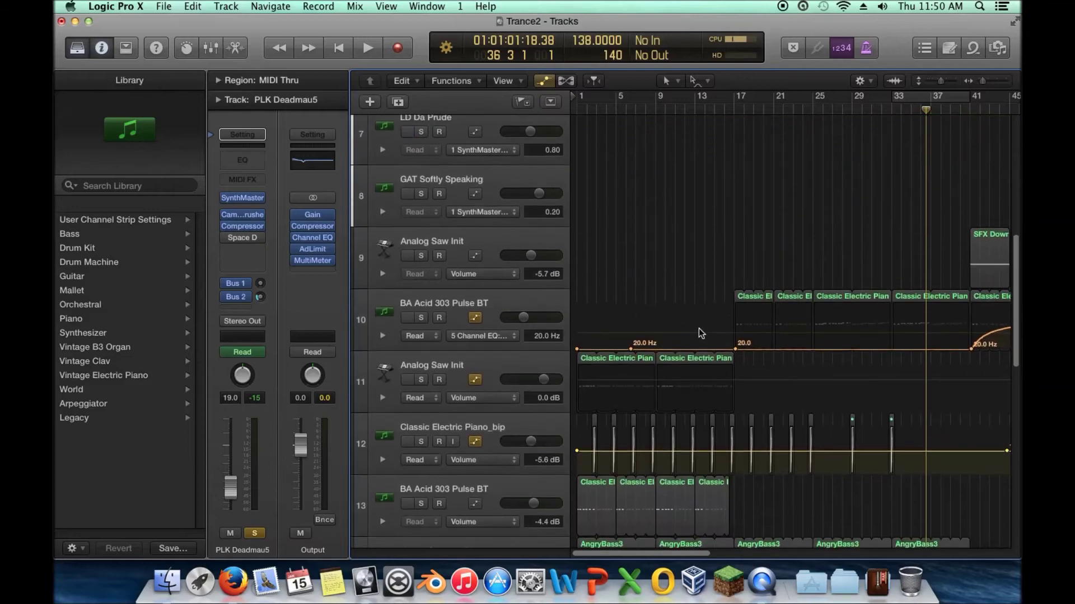
click(576, 110)
- Start playback from bar 1 and briefly check PLK Deadmau5's Space Designer reverb
key(space)
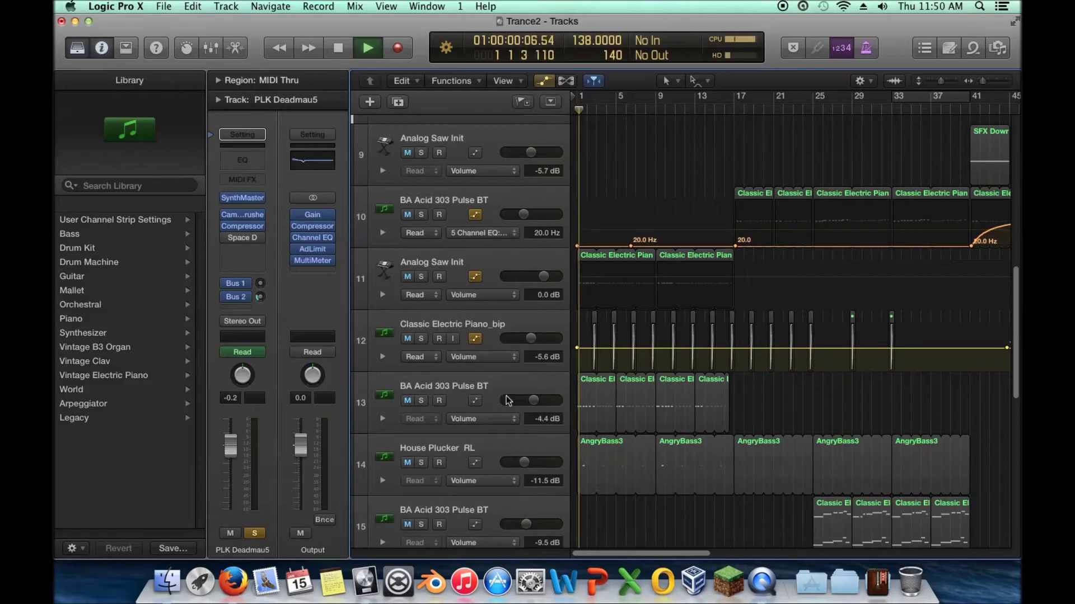
click(241, 238)
click(95, 56)
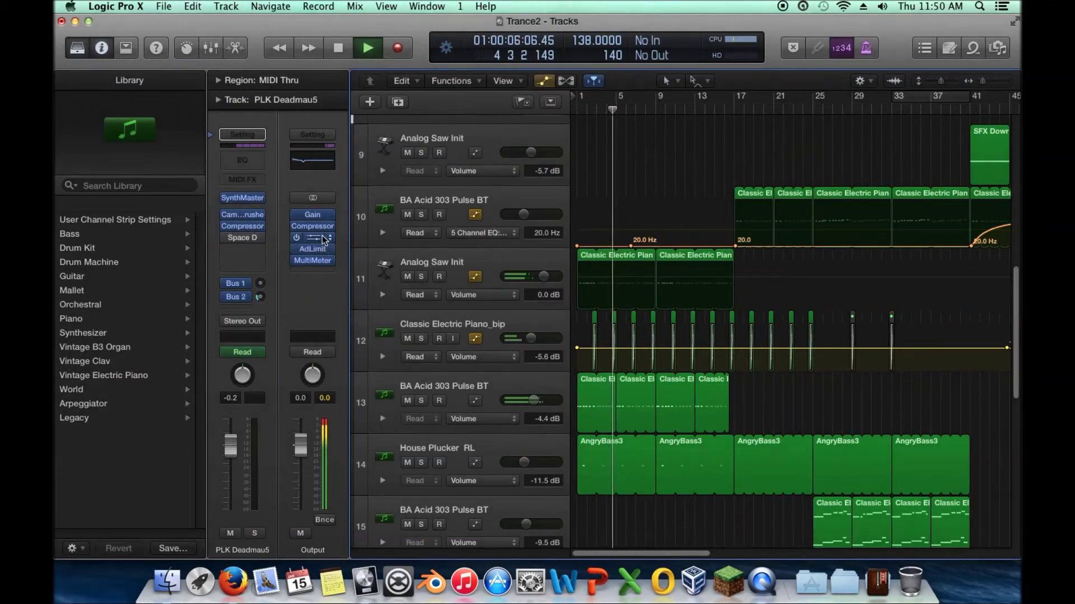
- Set the Output Channel EQ high-cut Q to 2.30, sweep it down to 236 Hz, then stop
click(319, 238)
drag(694, 350, 694, 337)
mouse_move(704, 288)
mouse_down()
mouse_move(264, 287)
mouse_move(722, 291)
mouse_up()
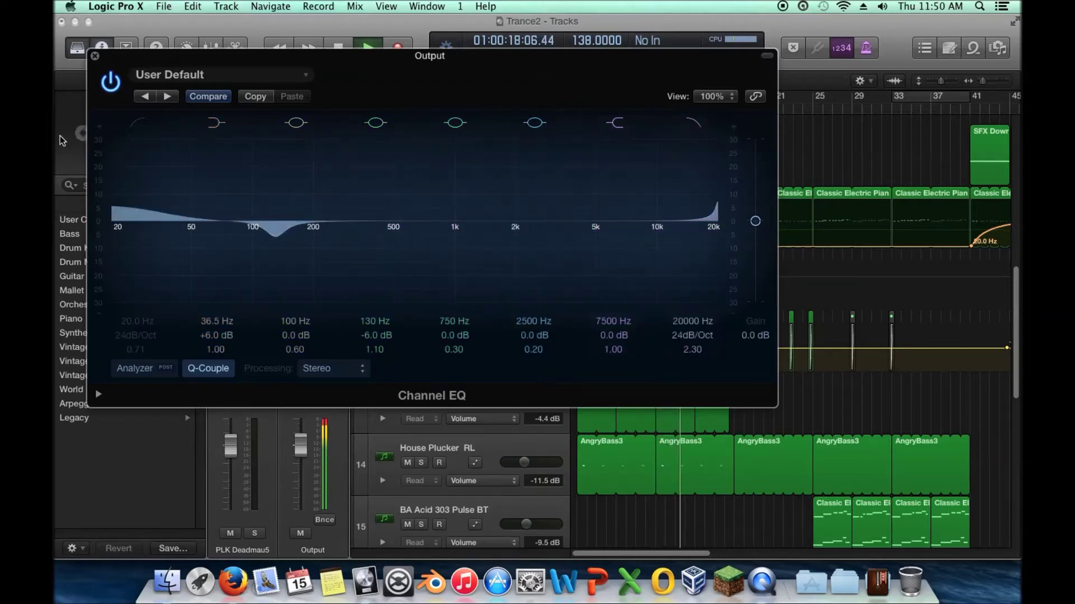
key(super+w)
key(space)
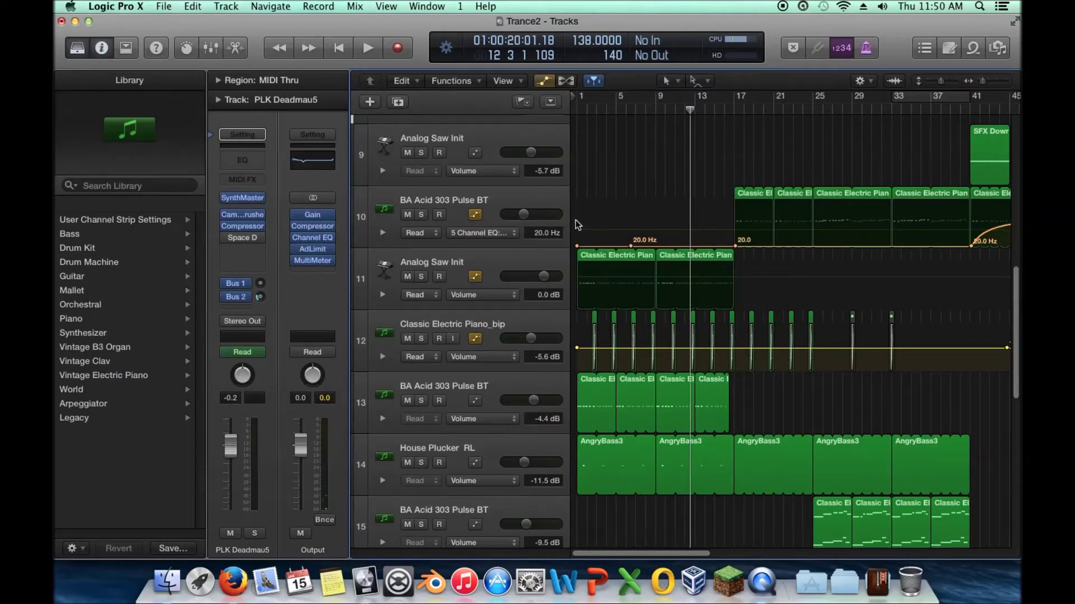
- Solo track 13 BA Acid 303 Pulse BT, audition it, and stop back at bar 1
scroll(617, 461, down, 10)
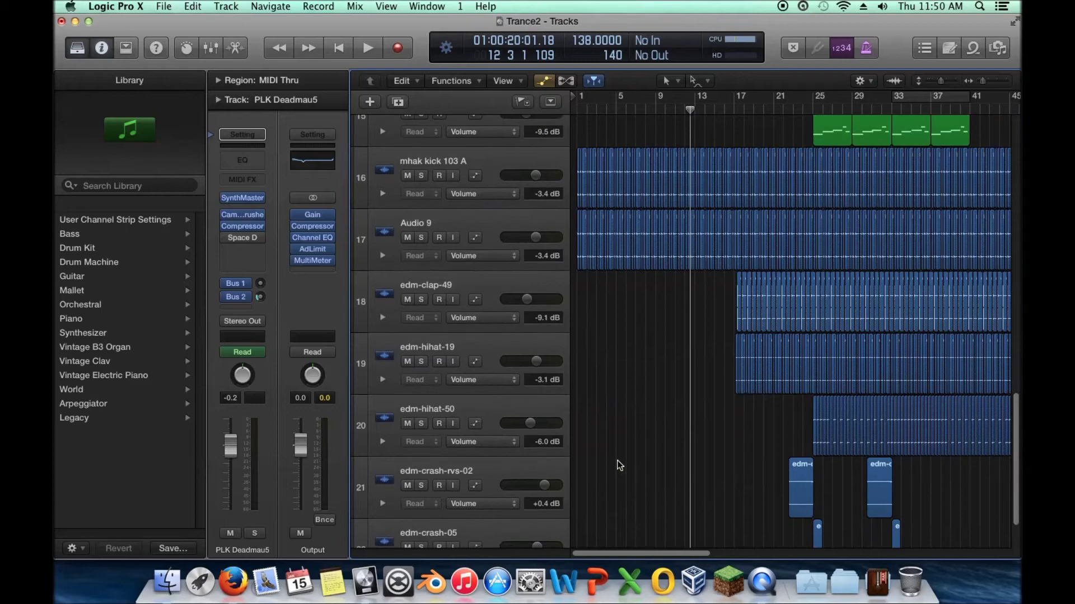
scroll(616, 462, up, 8)
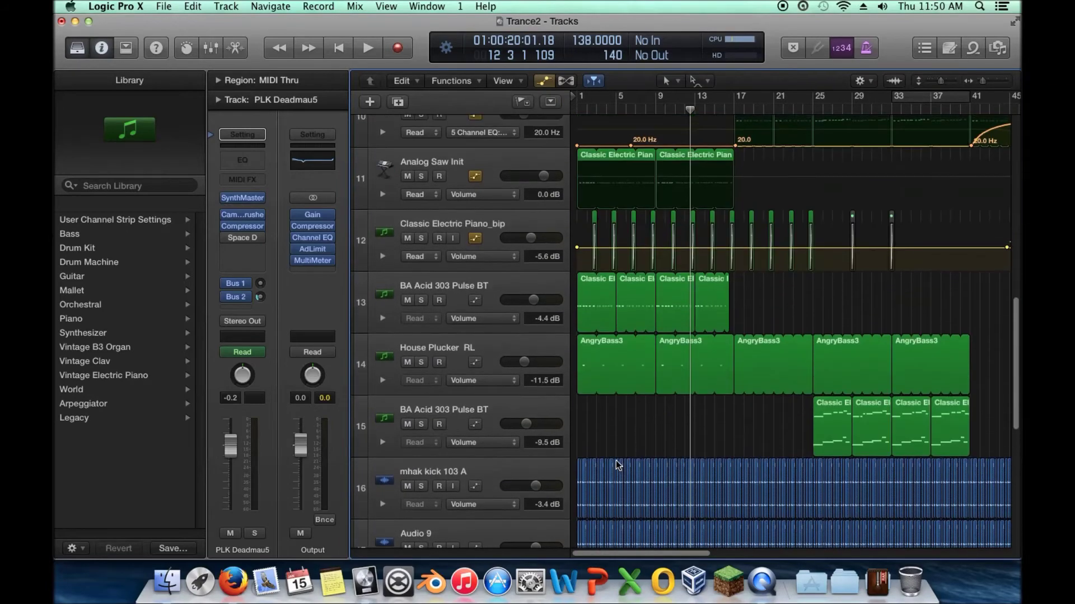
click(451, 296)
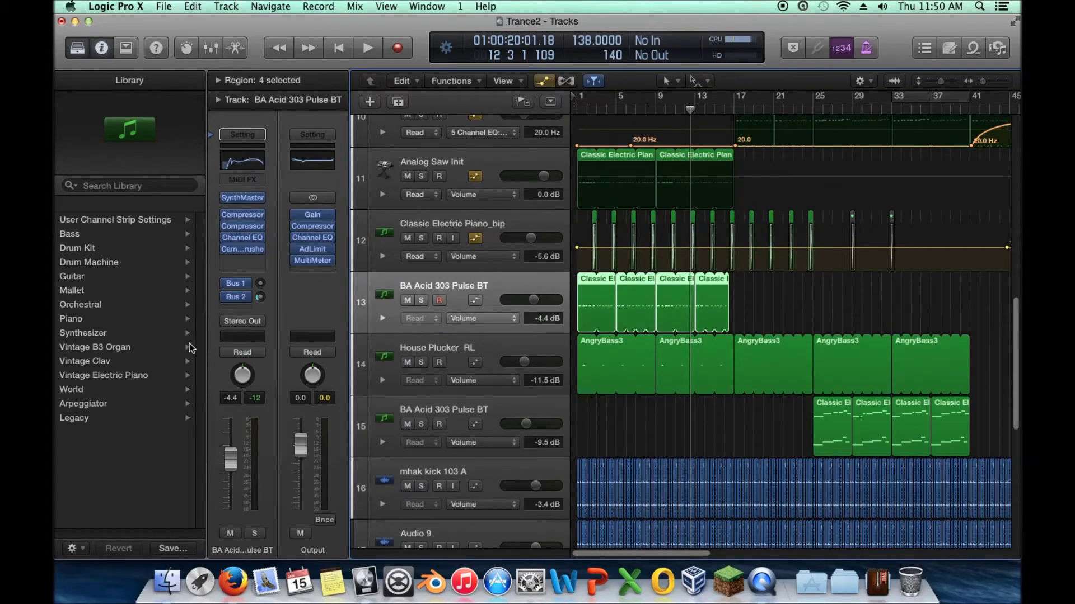
click(421, 305)
key(space)
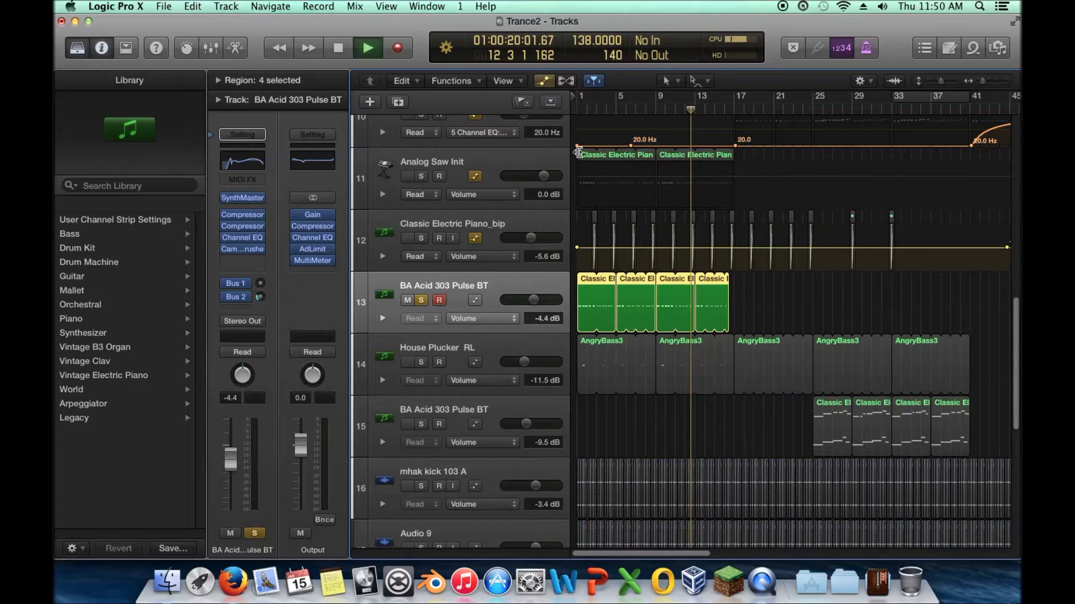
key(space)
click(576, 107)
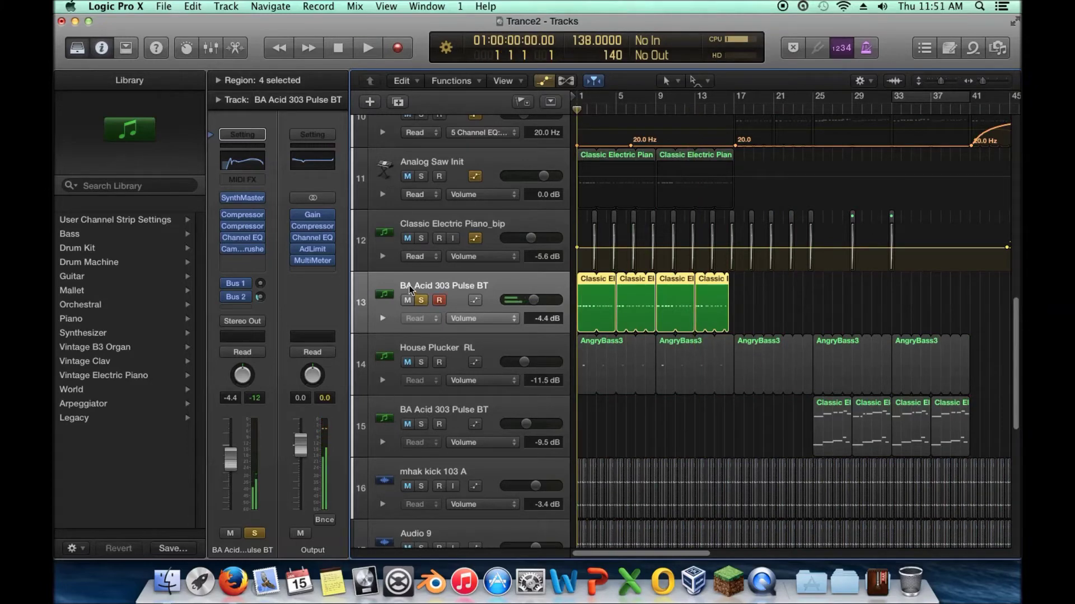
- Open track 13's Channel EQ, boost a band +15 dB at 86 Hz, and move it beside the tracks
click(242, 238)
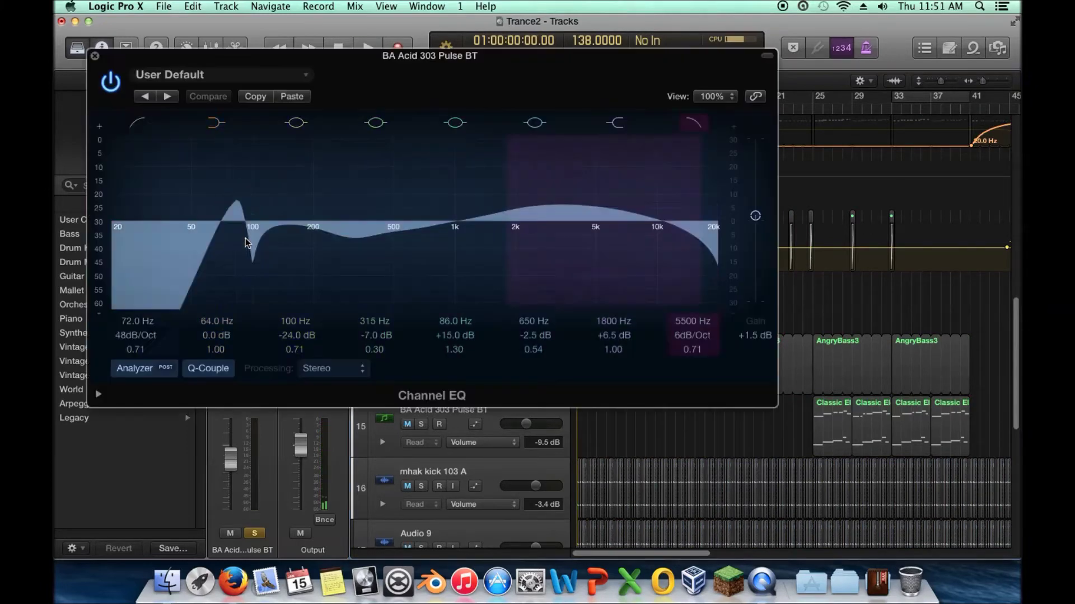
drag(560, 184, 170, 146)
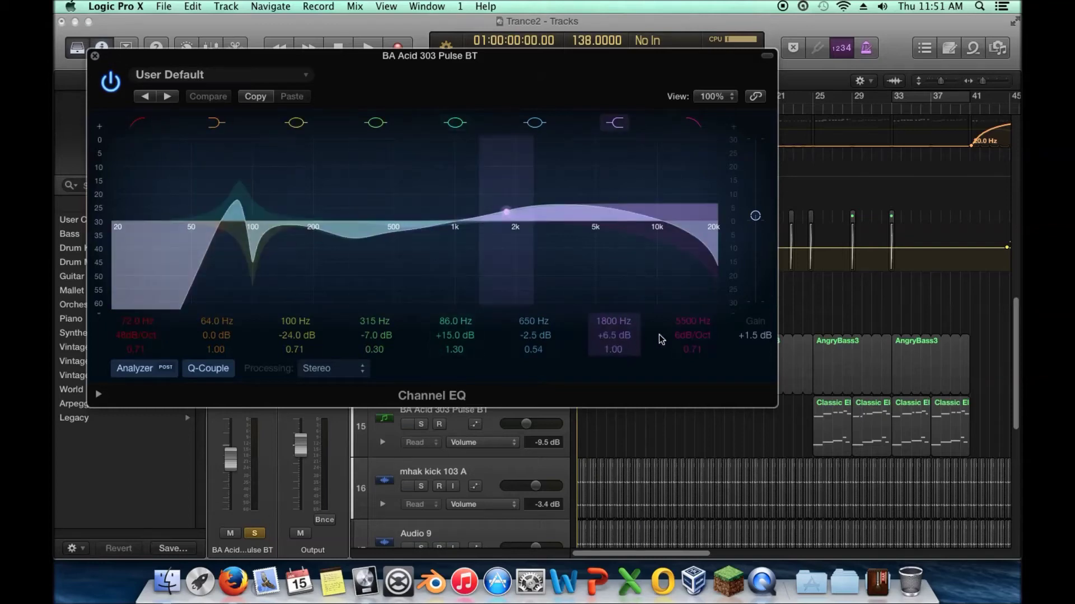
drag(268, 64, 792, 178)
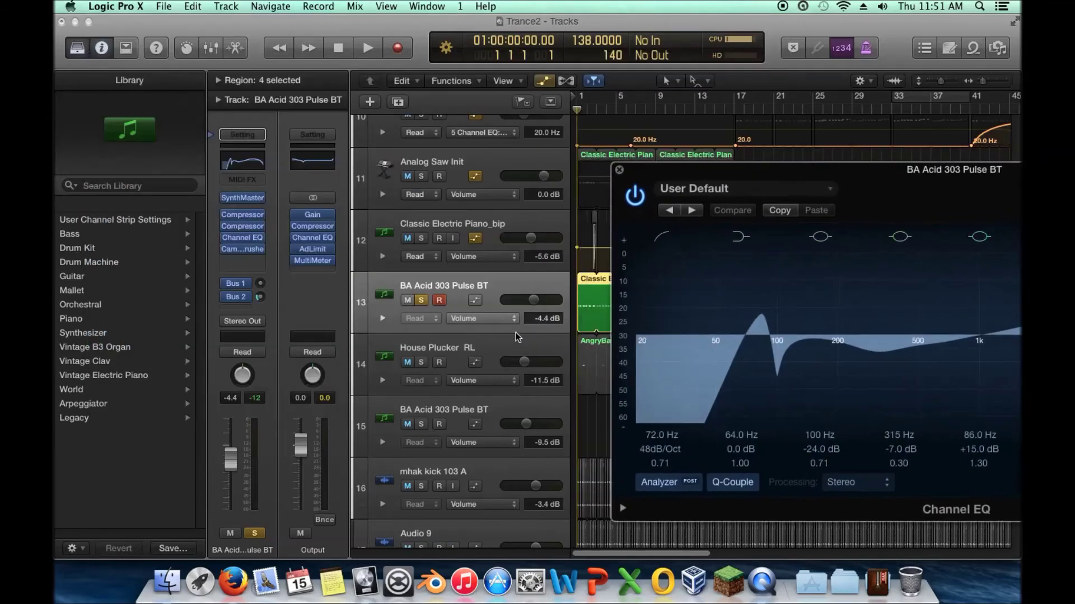
click(431, 323)
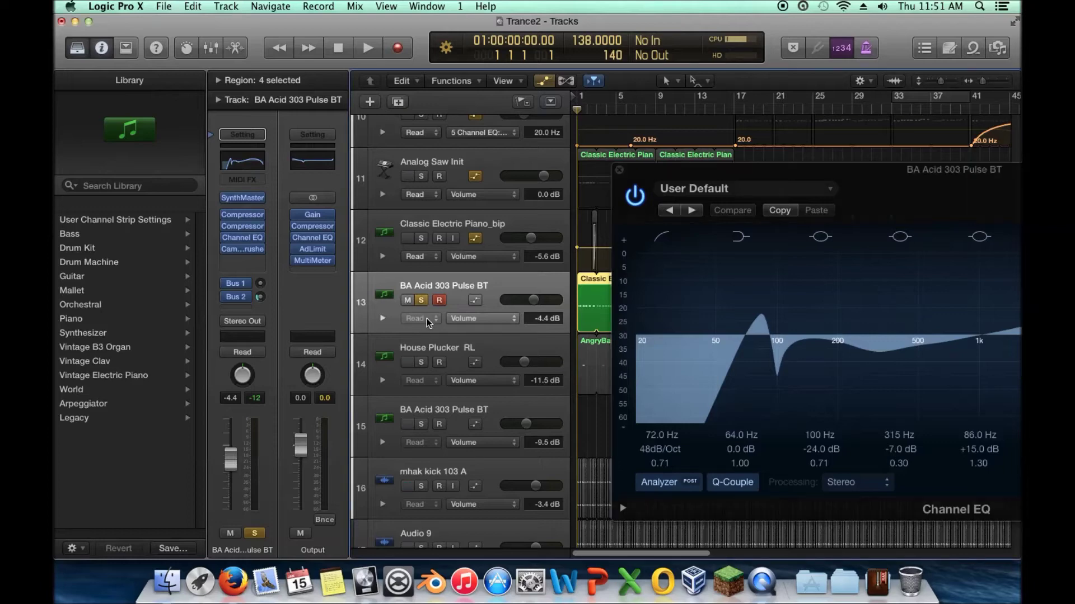
- Browse track 13's automatable parameters through the SynthMaster, Compressor and 4 Channel EQ submenus
click(475, 323)
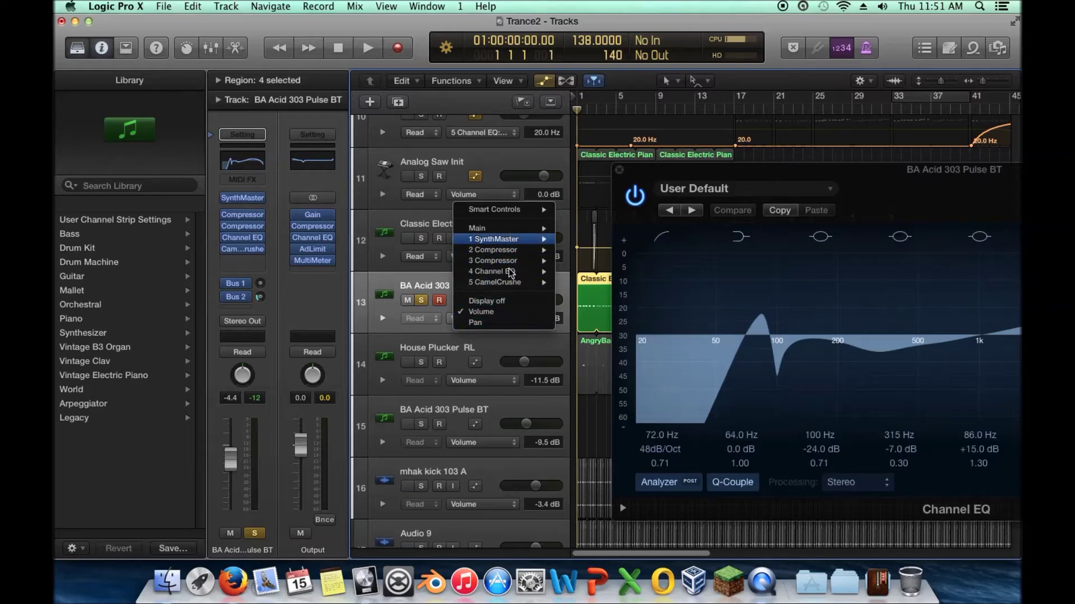
mouse_move(510, 272)
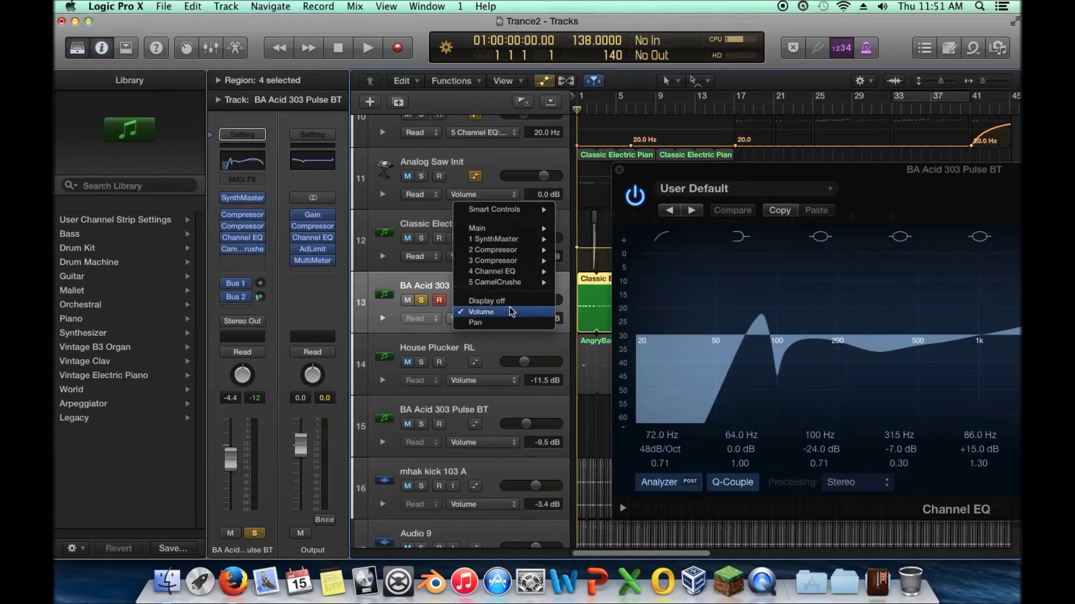
mouse_move(515, 230)
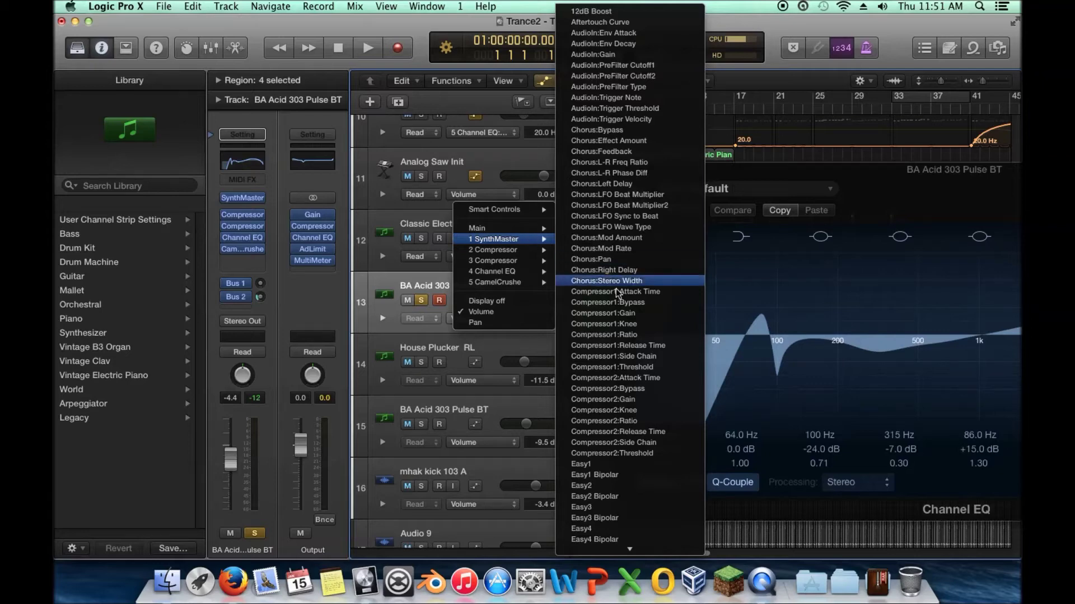
mouse_move(634, 558)
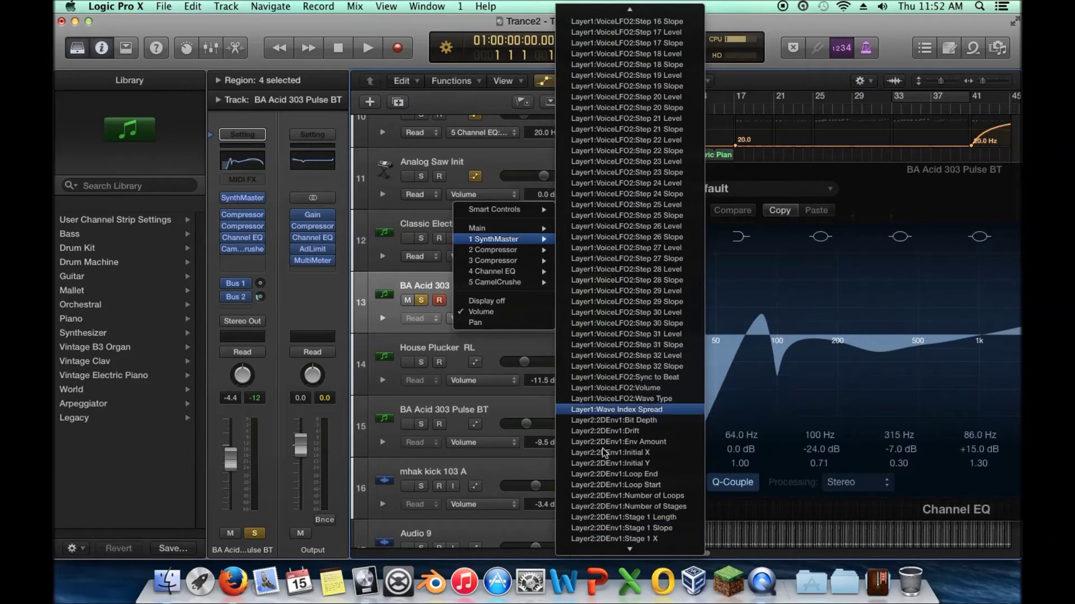
mouse_move(494, 254)
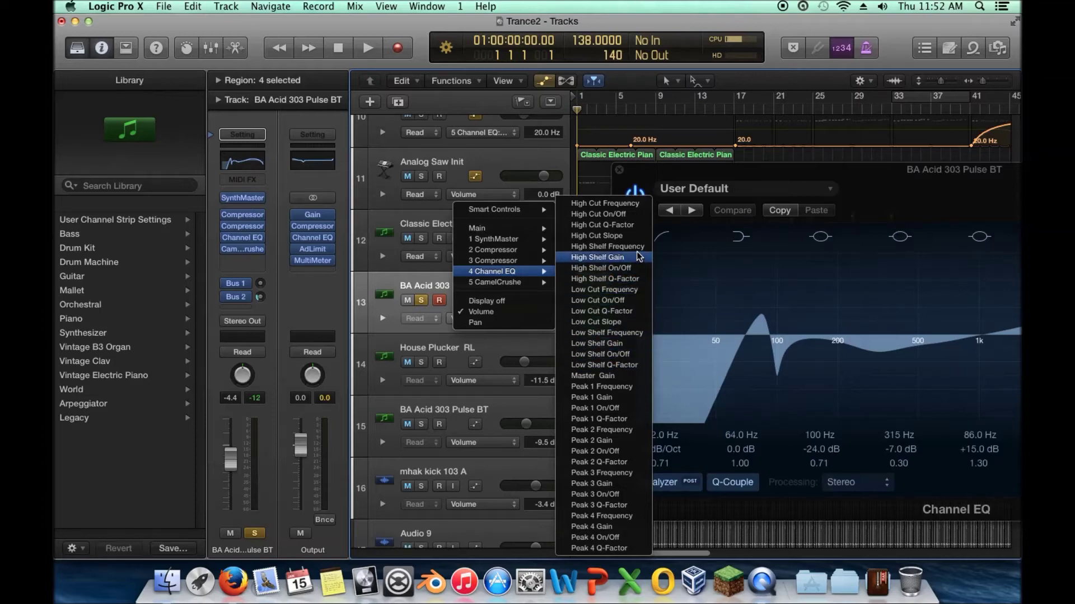
- Set track 13 to automate Channel EQ High Cut Frequency in Latch mode
click(638, 204)
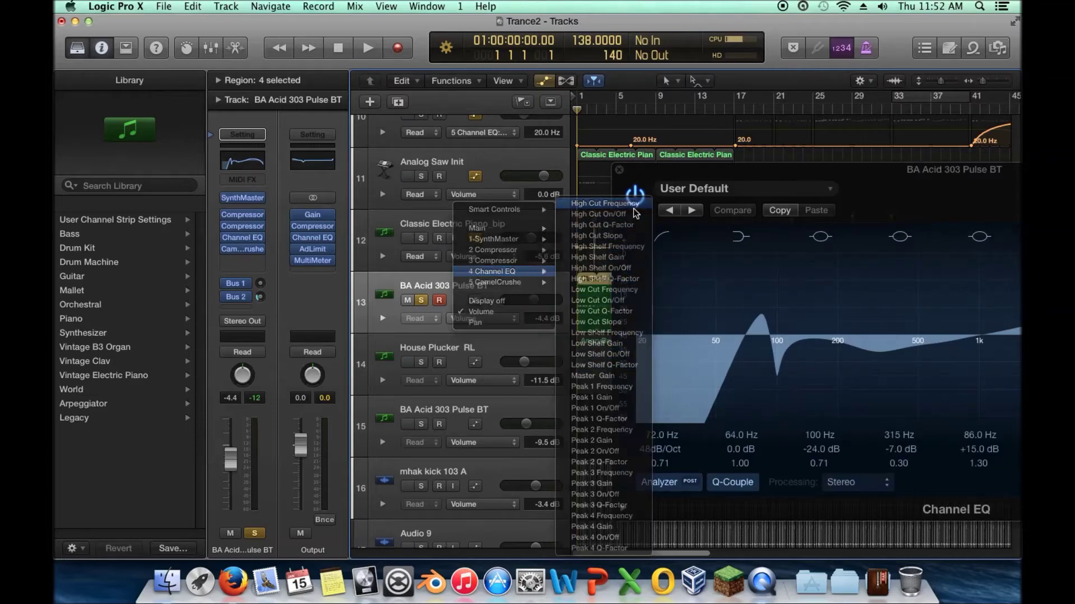
click(432, 320)
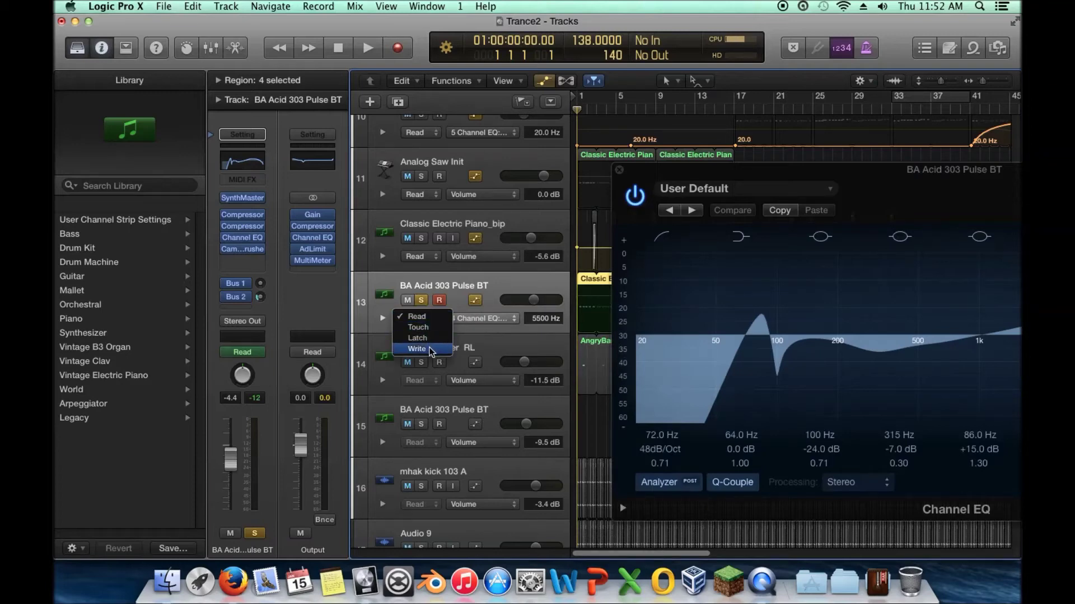
click(432, 340)
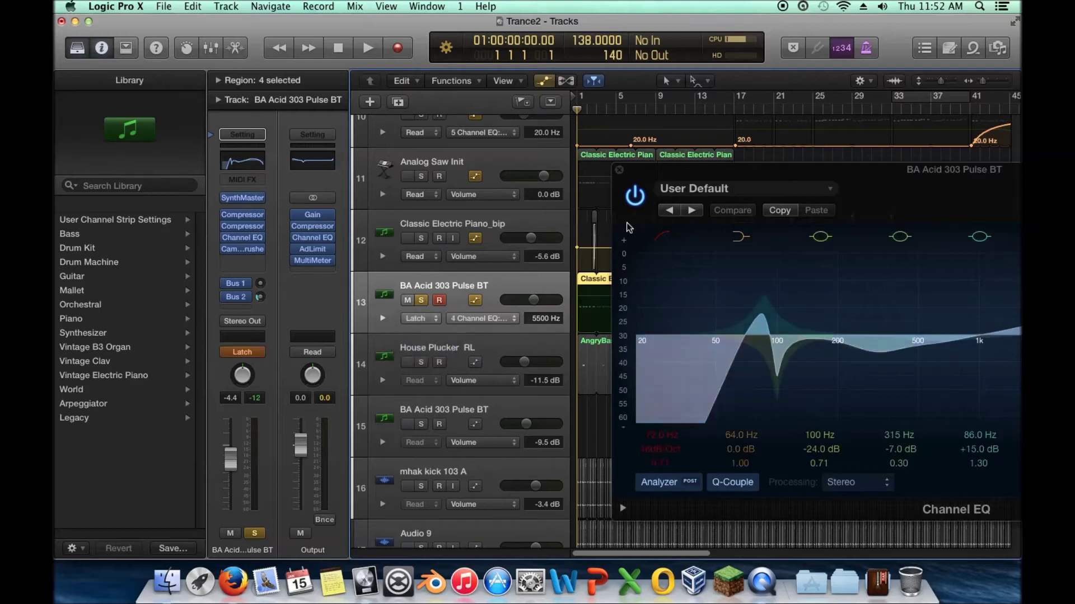
- Play the song while sweeping the high-cut frequency down live to record it
drag(684, 175, 597, 268)
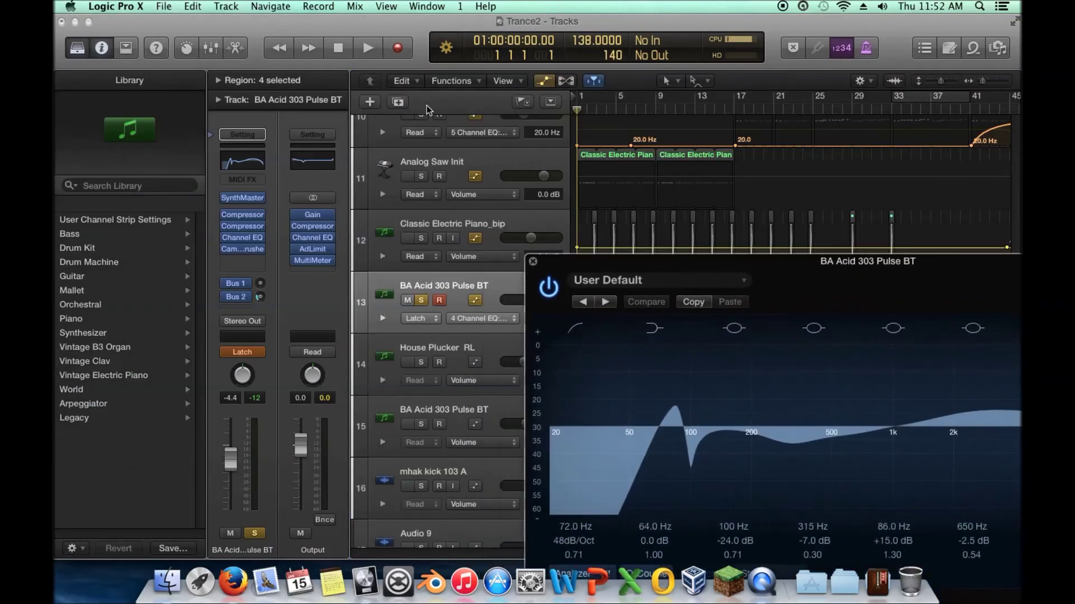
click(371, 50)
drag(619, 259, 54, 49)
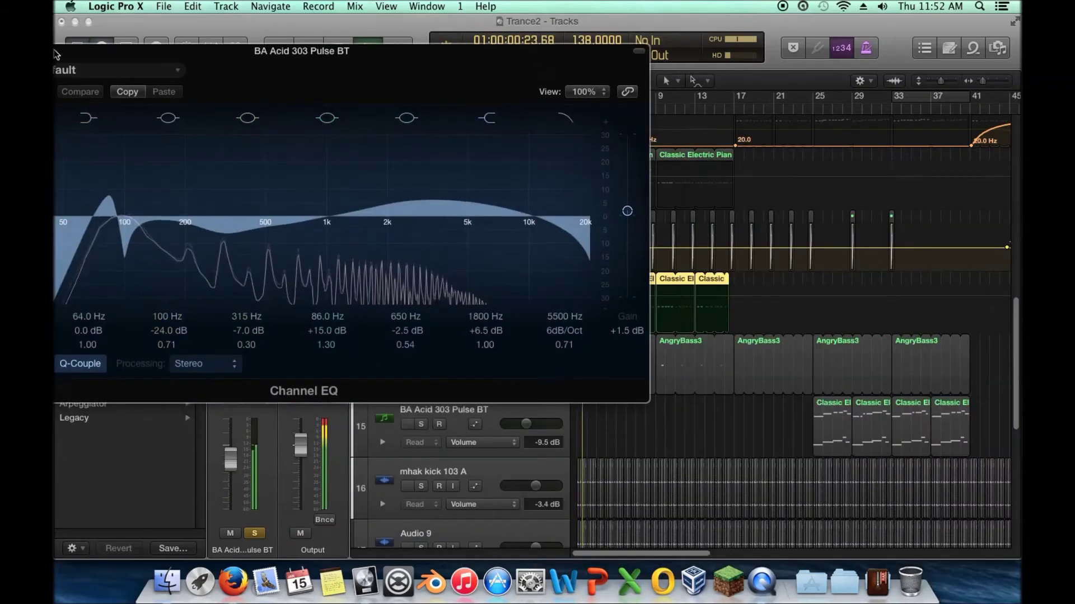
drag(550, 259, 586, 288)
drag(302, 50, 811, 102)
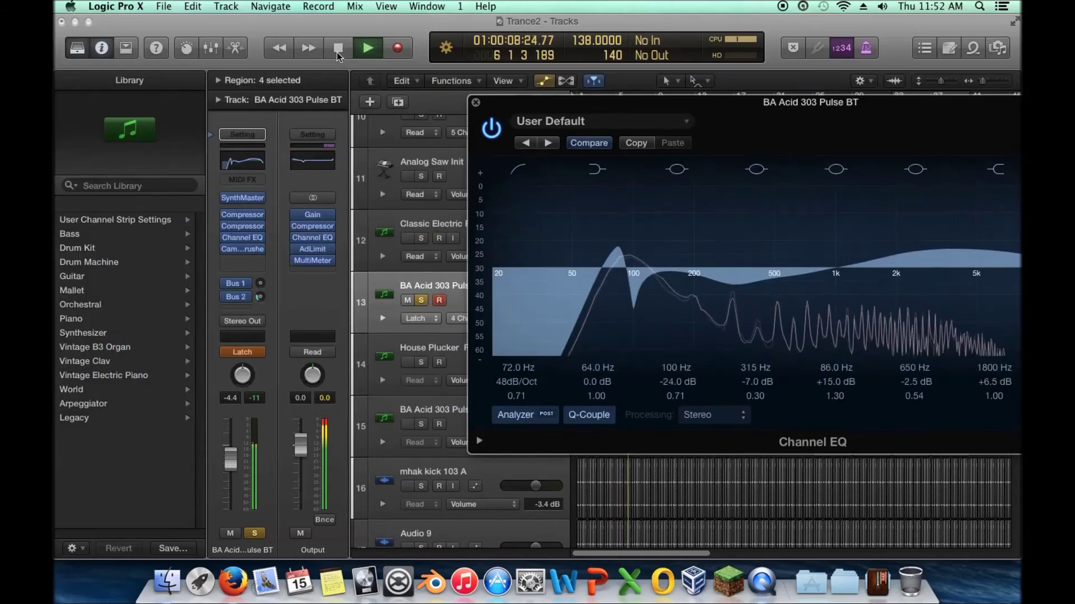
drag(518, 109, 488, 364)
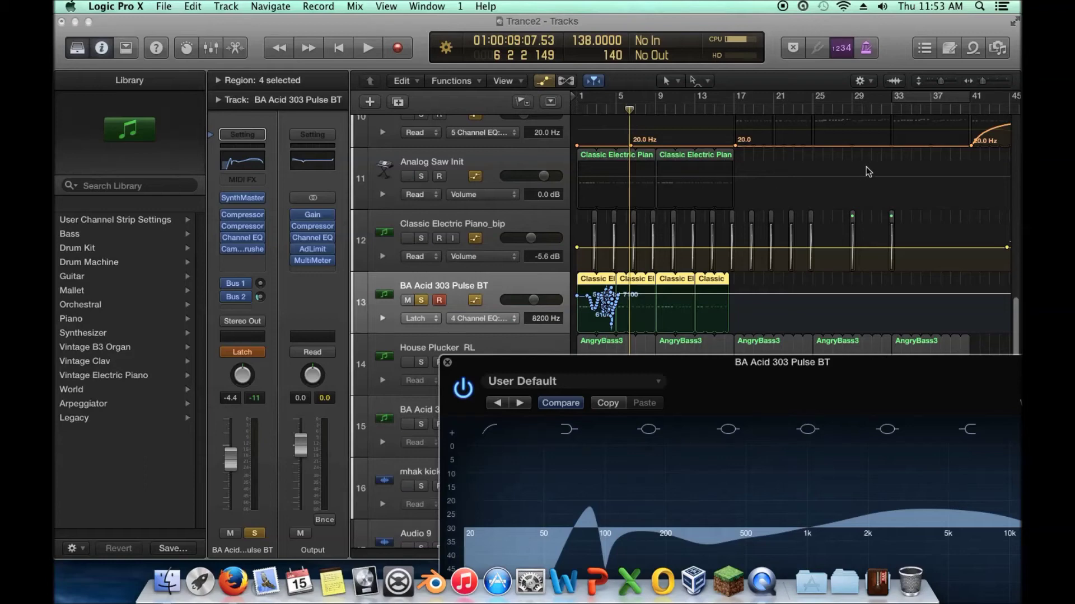
- Zoom in, close the Channel EQ window, and move the playhead back to about bar 2.2
drag(980, 82, 1003, 82)
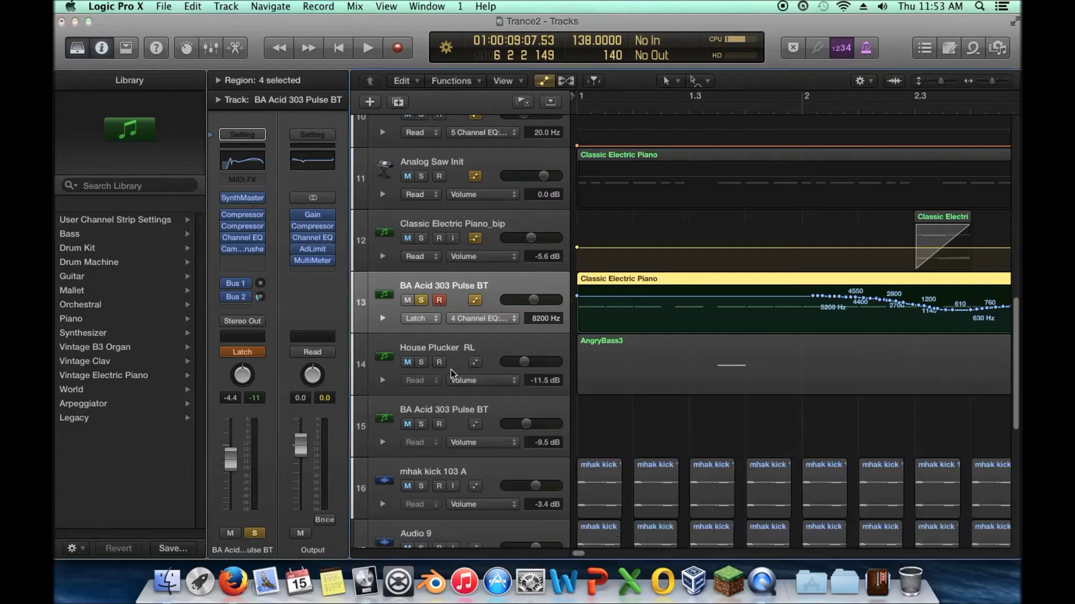
click(447, 363)
drag(577, 556, 584, 556)
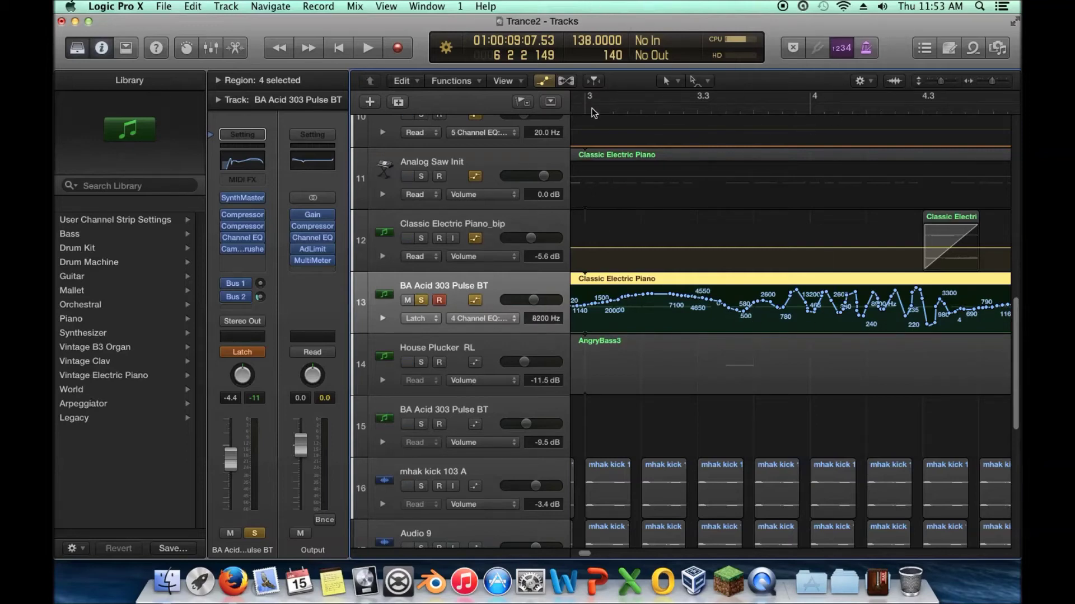
drag(592, 109, 422, 323)
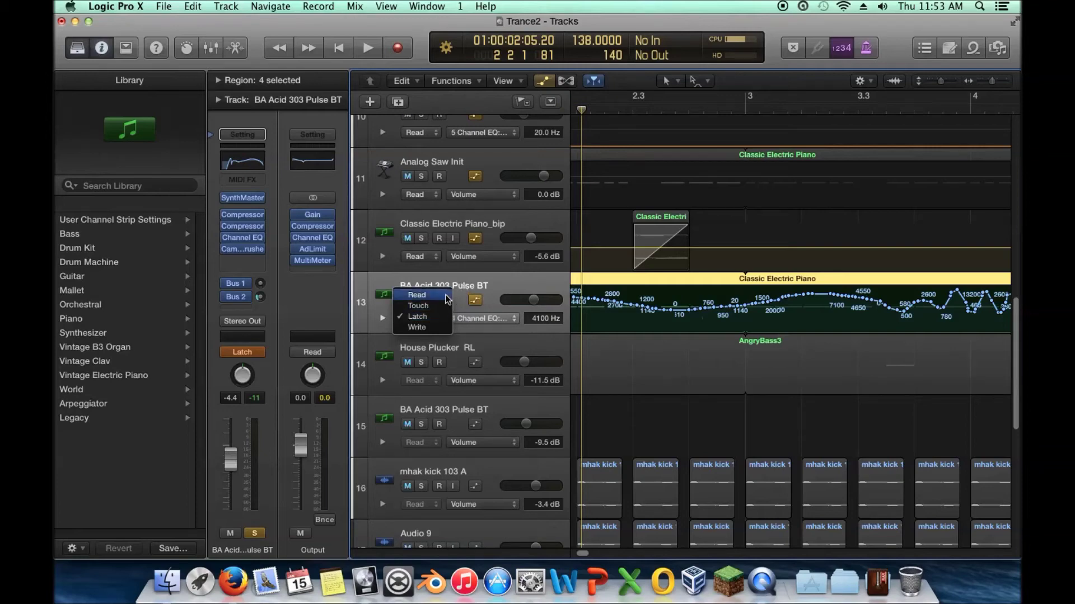
- Switch track 13 to Read automation, play back while zooming out, then return to bar 1
click(446, 296)
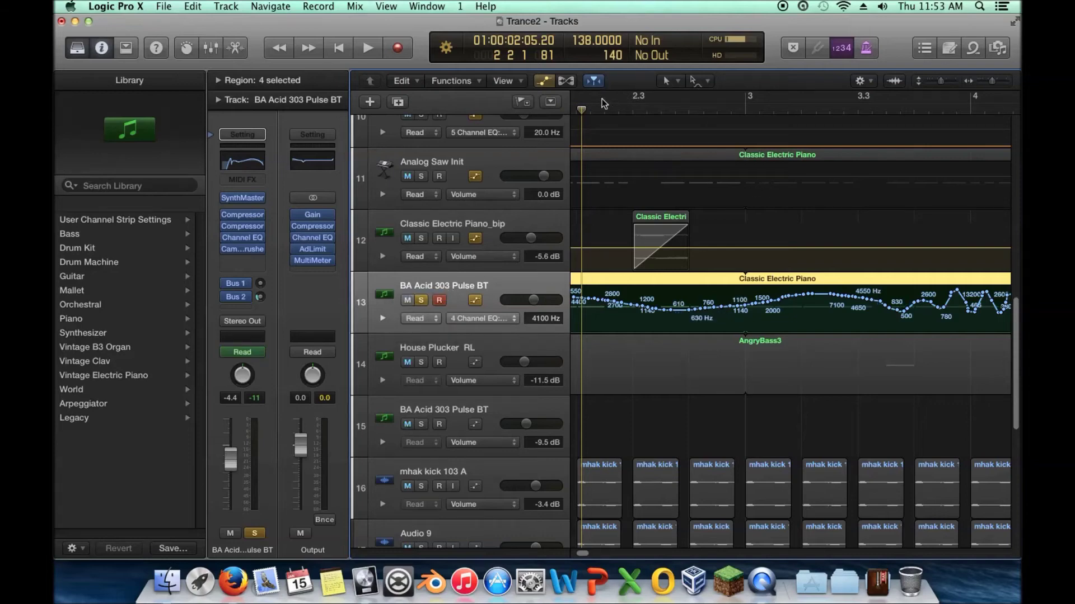
key(space)
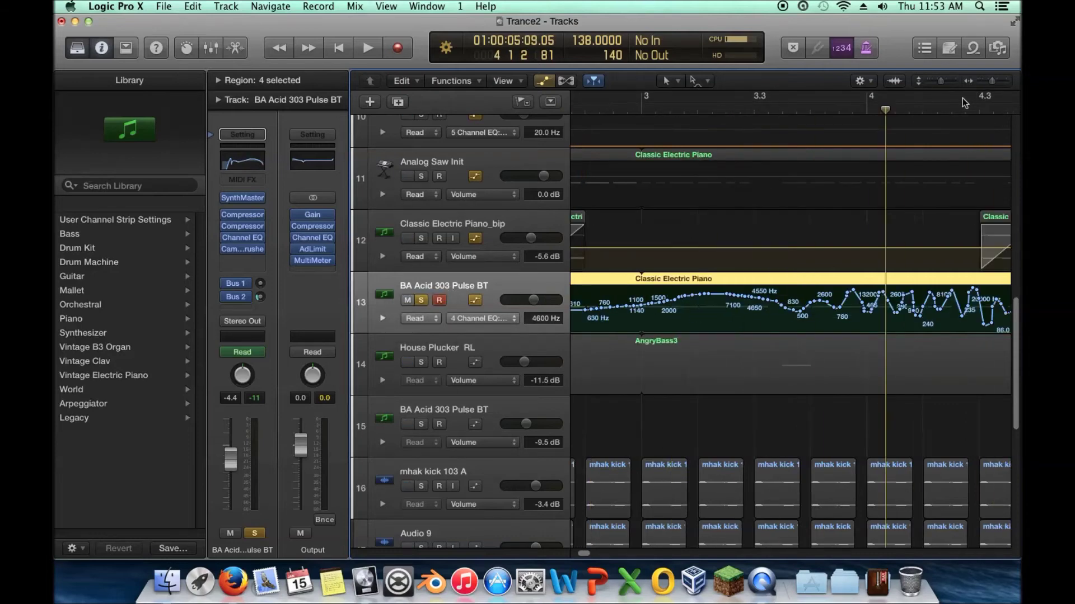
click(989, 82)
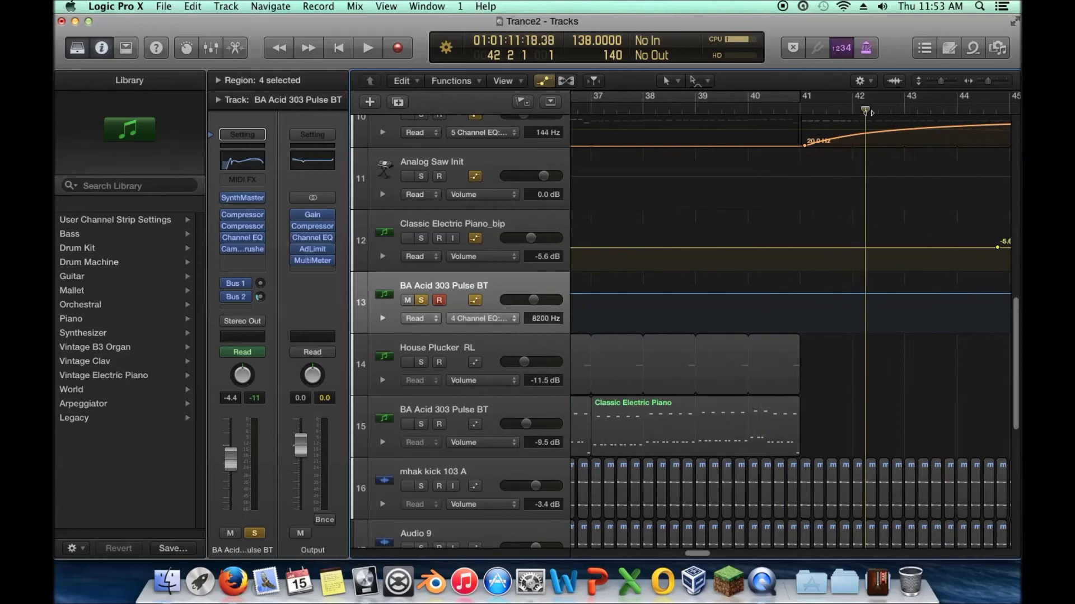
scroll(900, 283, up, 3)
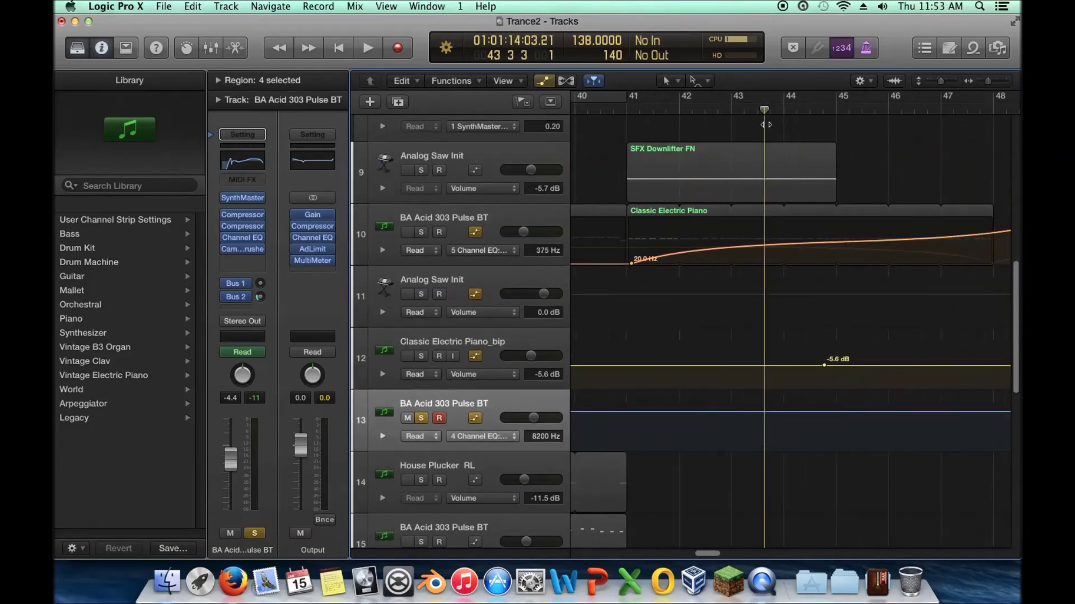
drag(759, 134, 626, 134)
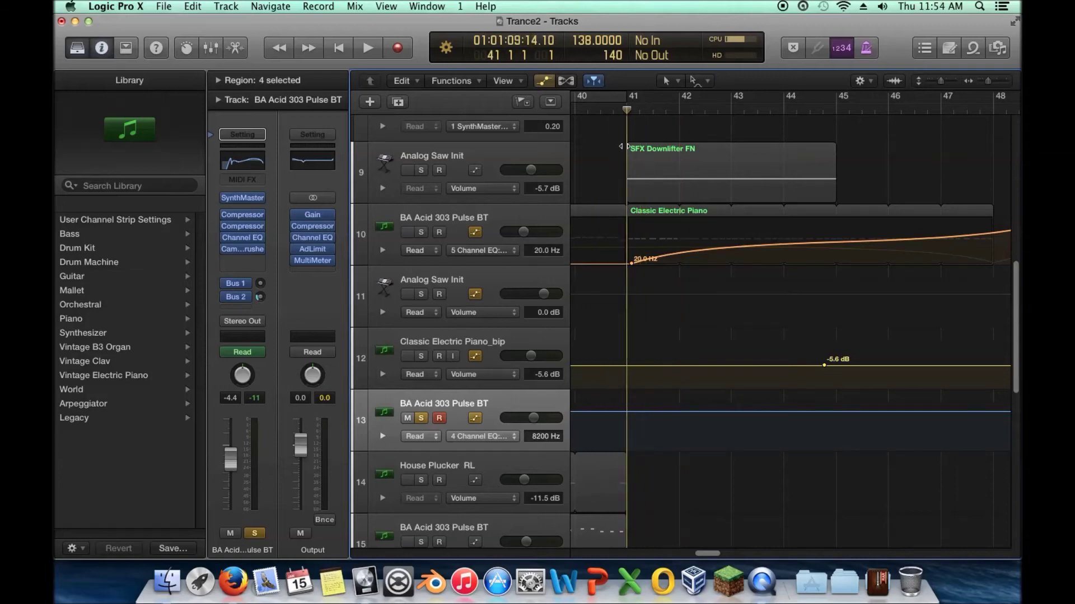
drag(989, 84, 985, 84)
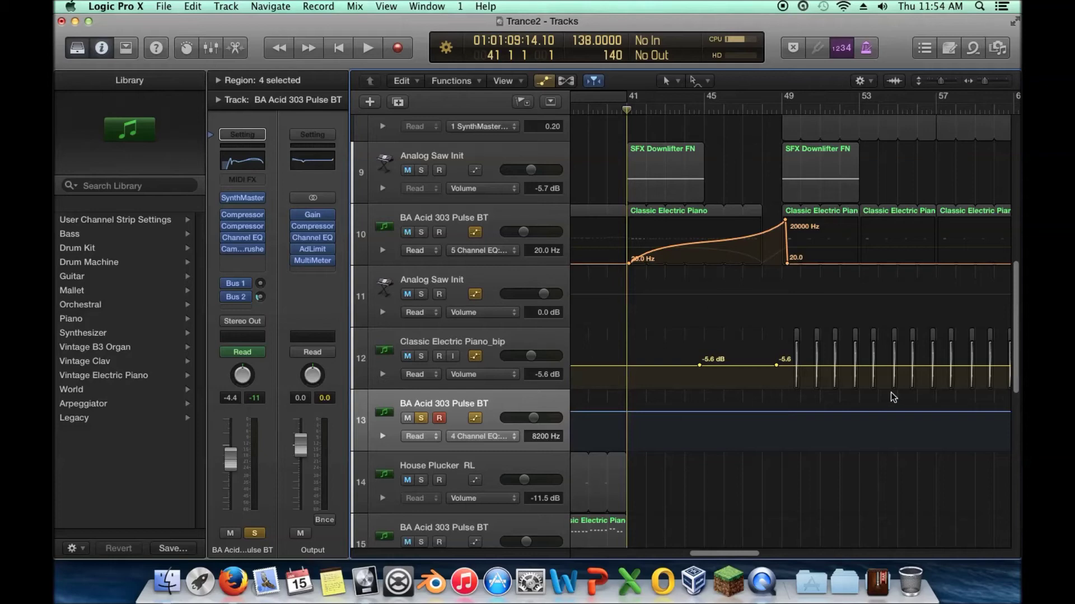
drag(562, 45, 562, 112)
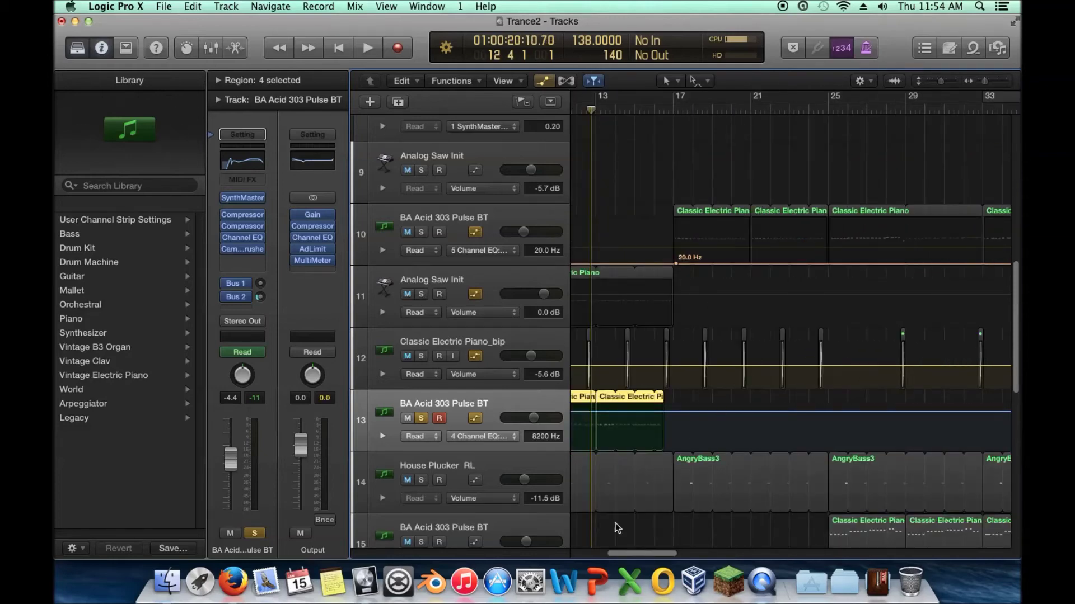
scroll(783, 280, left, 10)
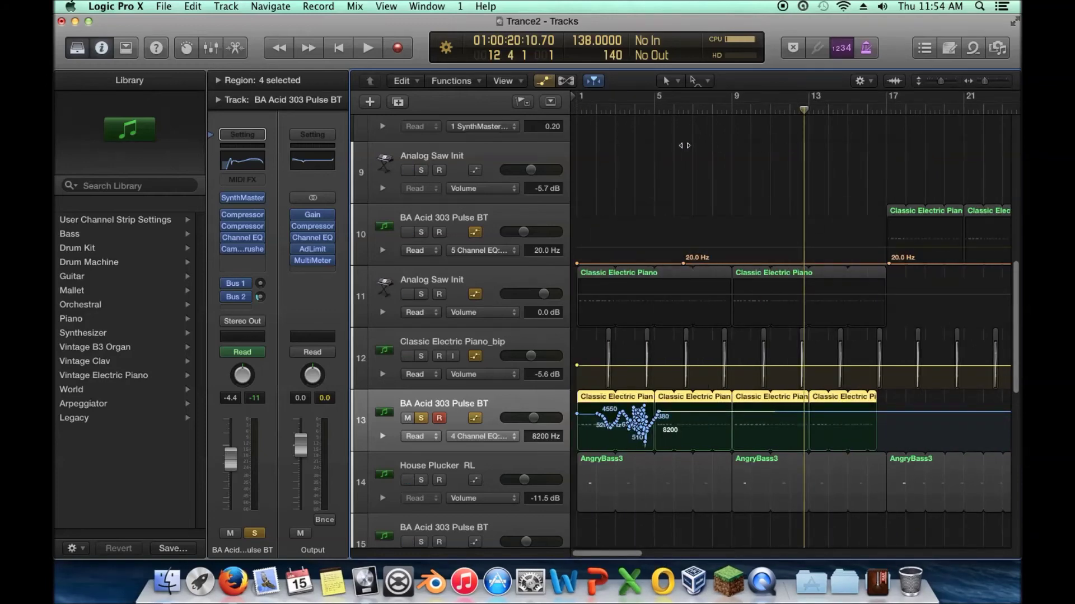
key(Return)
scroll(507, 372, down, 10)
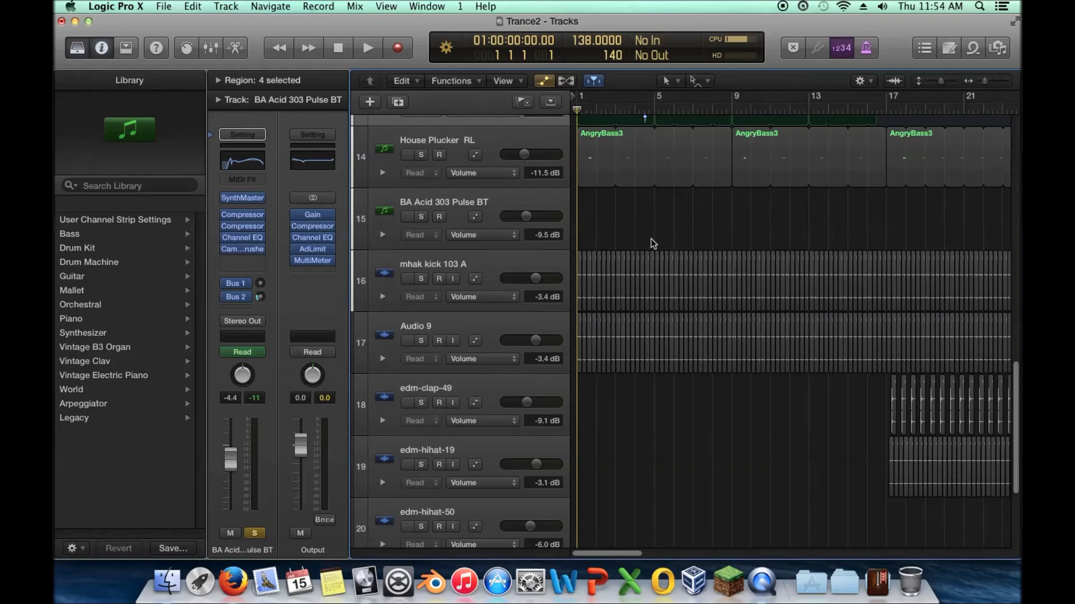
- Replace track 13's recorded EQ sweep with a flat 5500 Hz automation line and audition it
scroll(653, 243, up, 2)
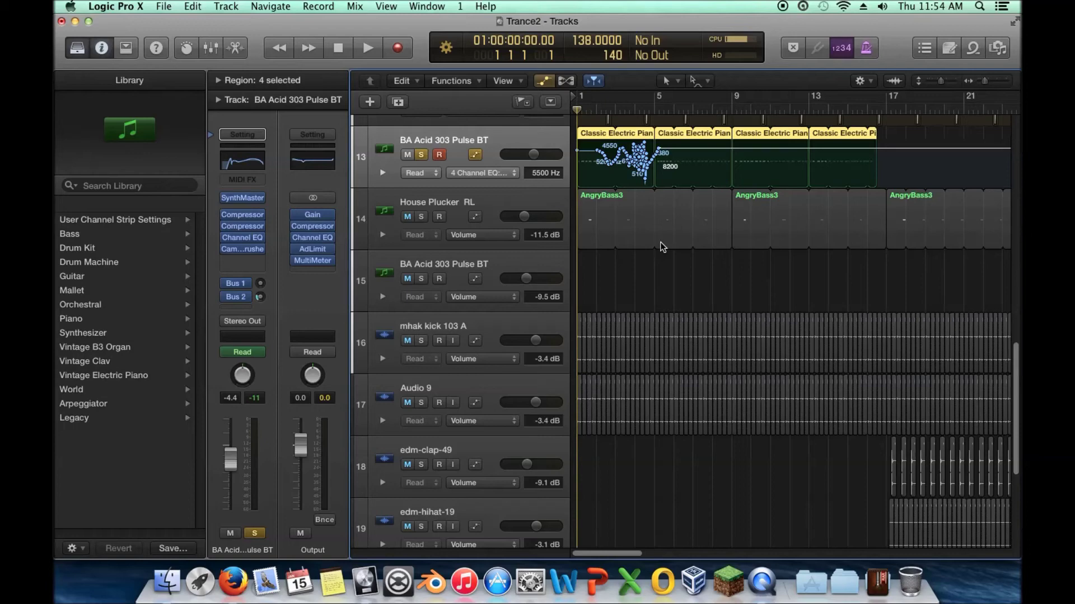
click(593, 81)
key(space)
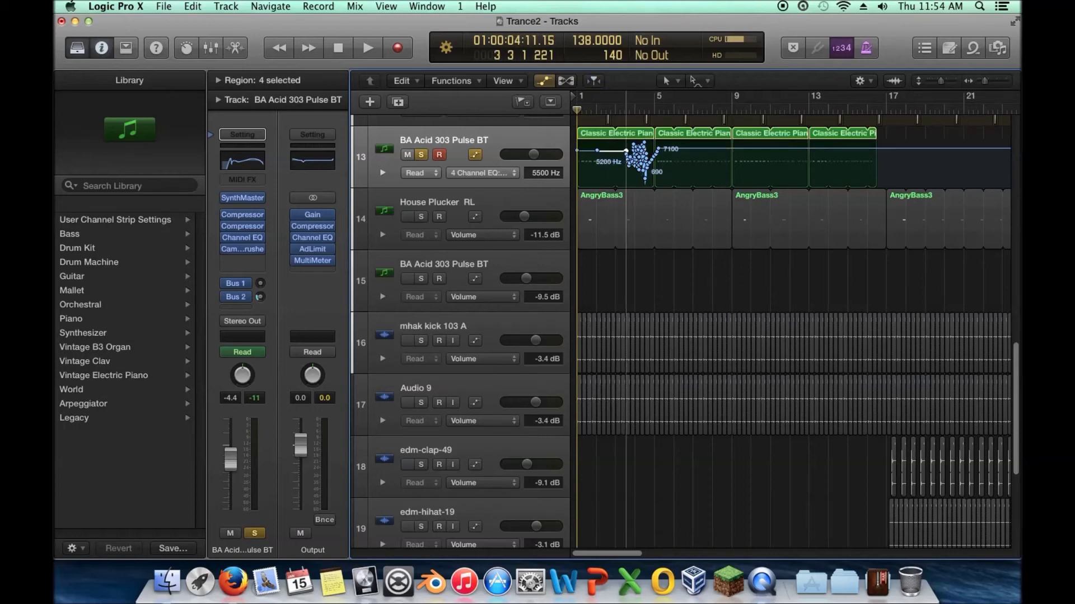
key(space)
click(595, 155)
key(space)
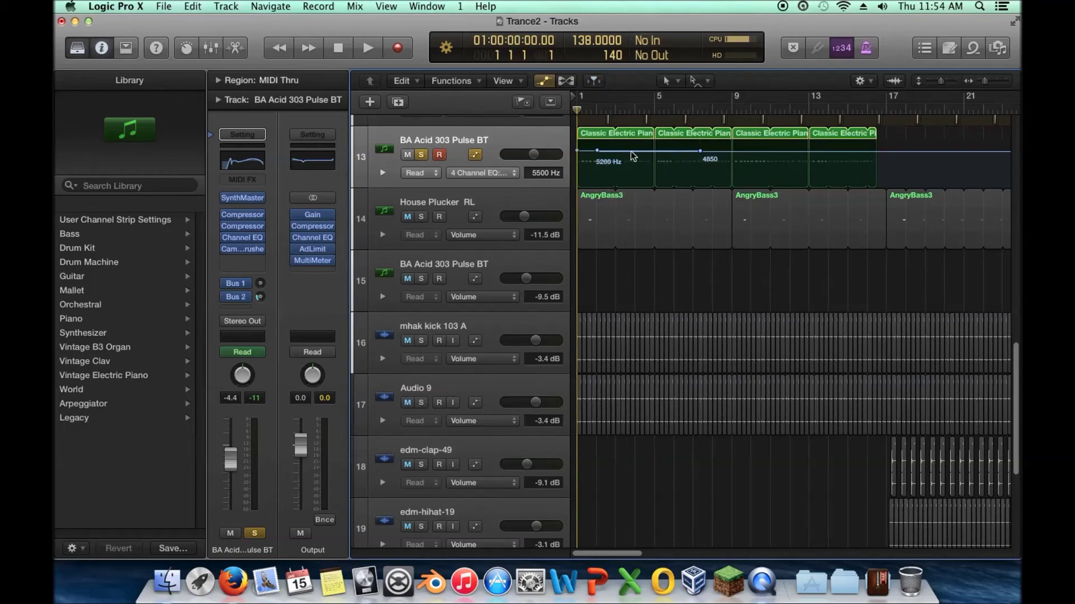
drag(597, 151, 600, 151)
key(space)
key(space)
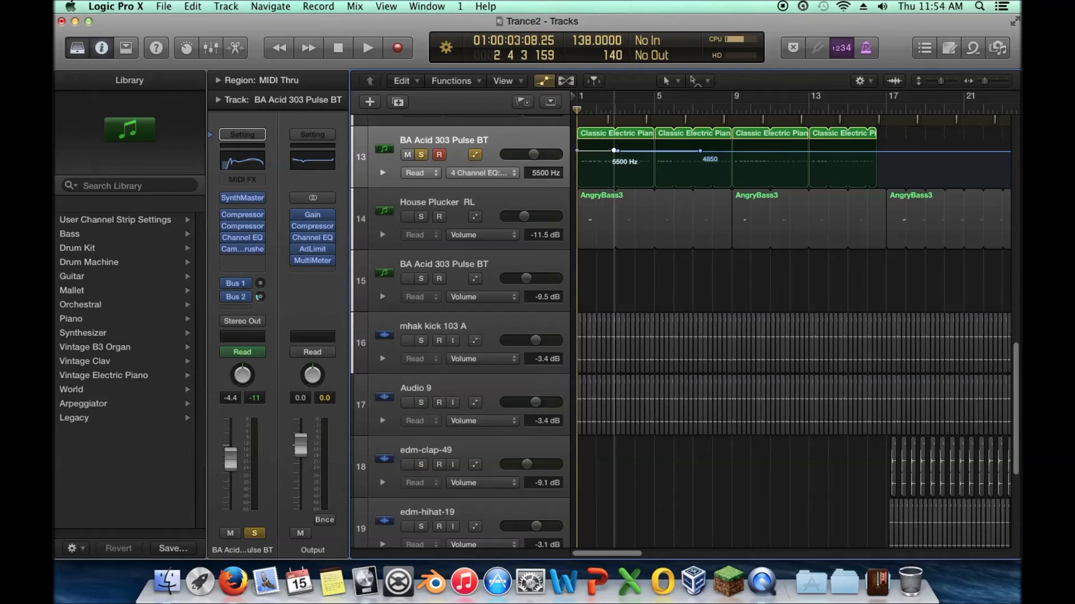
drag(600, 151, 726, 151)
key(space)
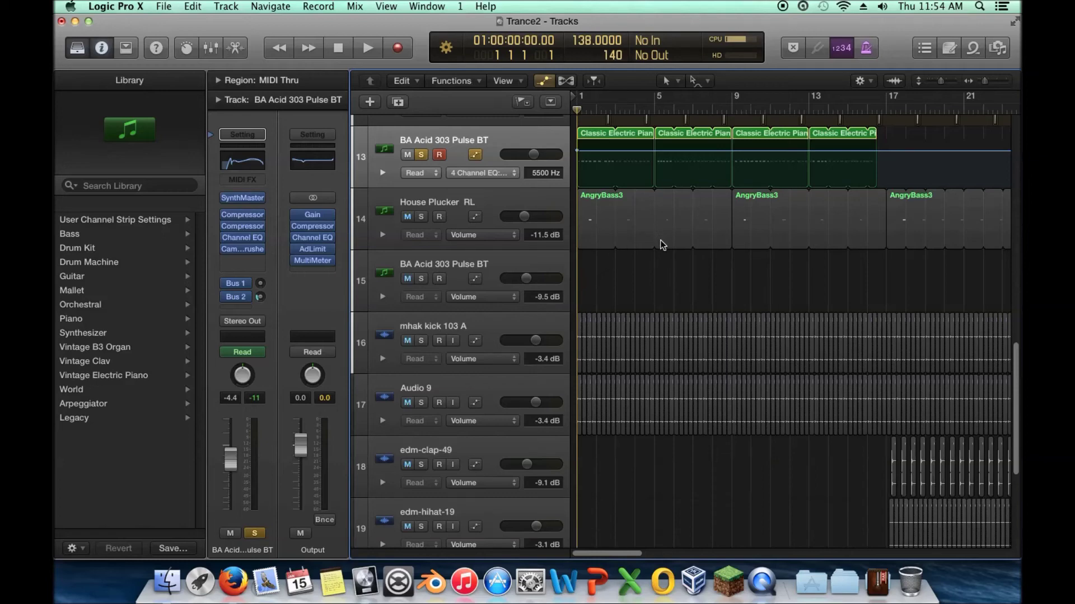
- Shrink the track heights and zoom out horizontally to show bars 1–89
scroll(786, 271, up, 5)
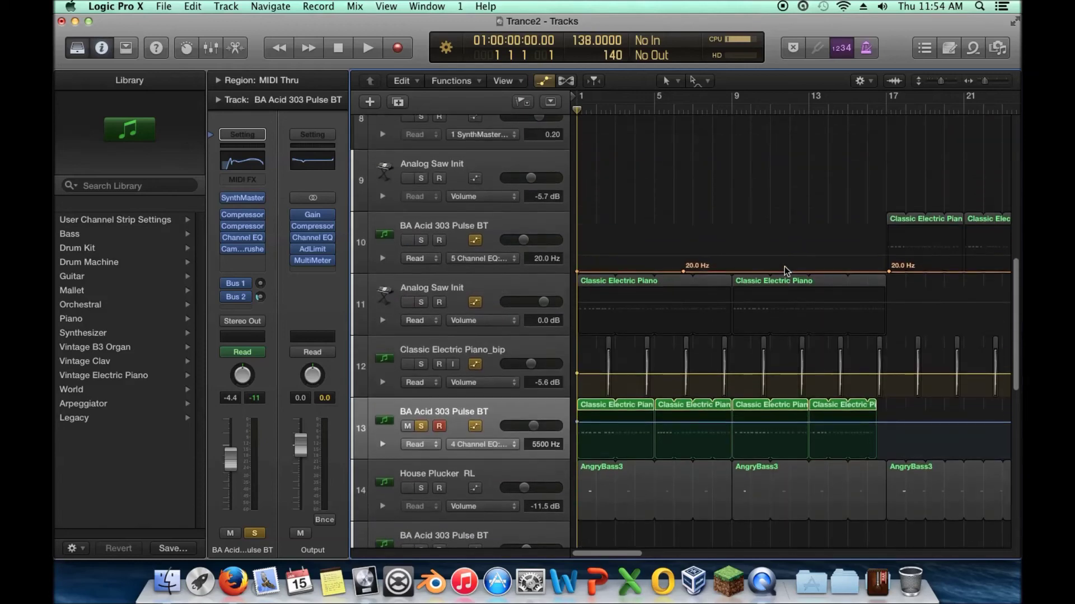
scroll(787, 271, up, 3)
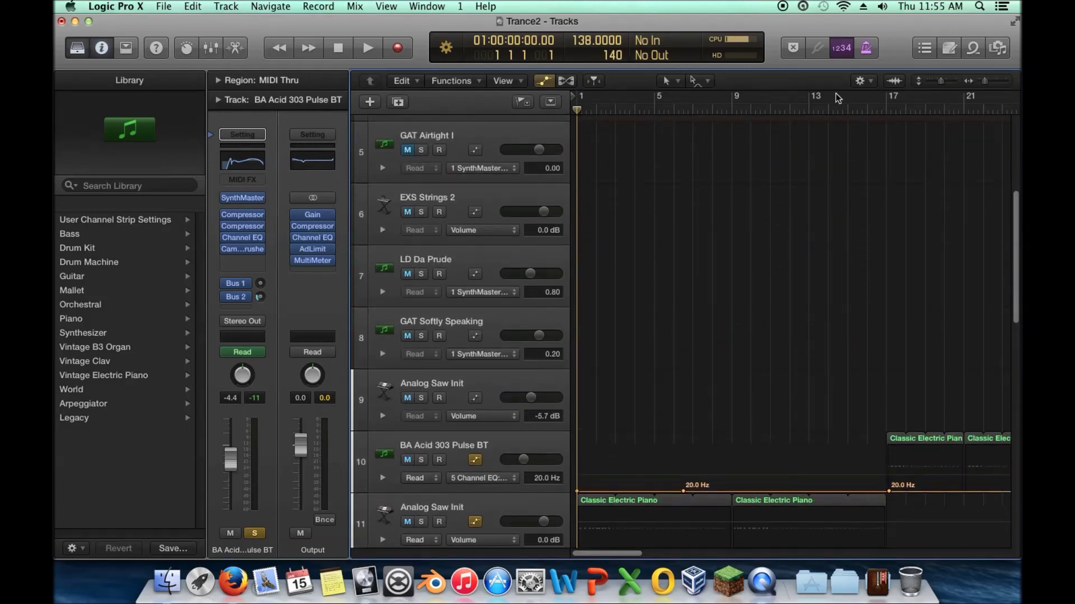
drag(942, 82, 942, 84)
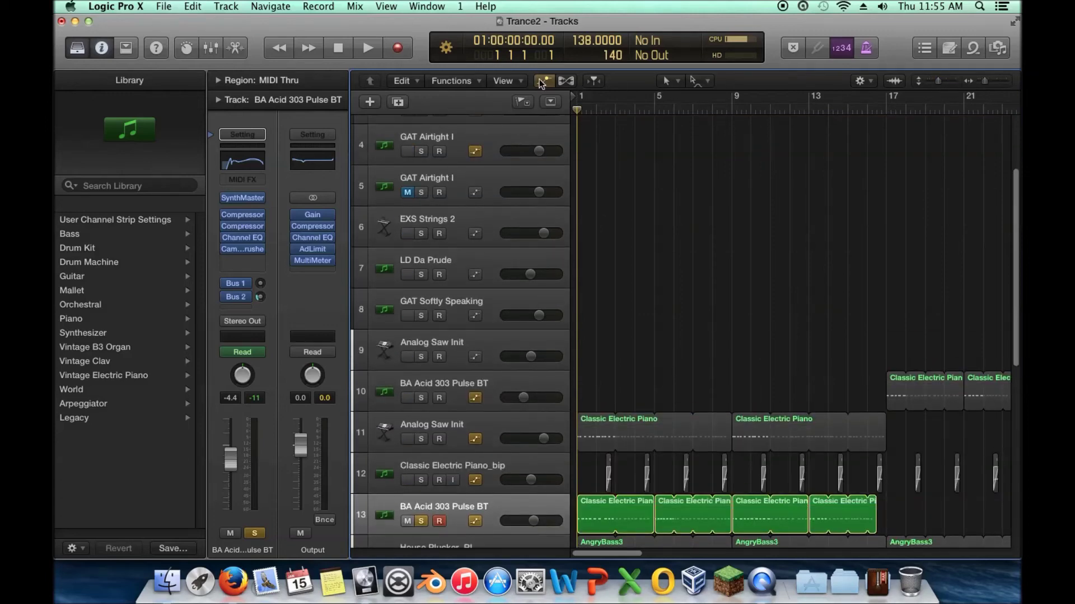
drag(986, 82, 981, 84)
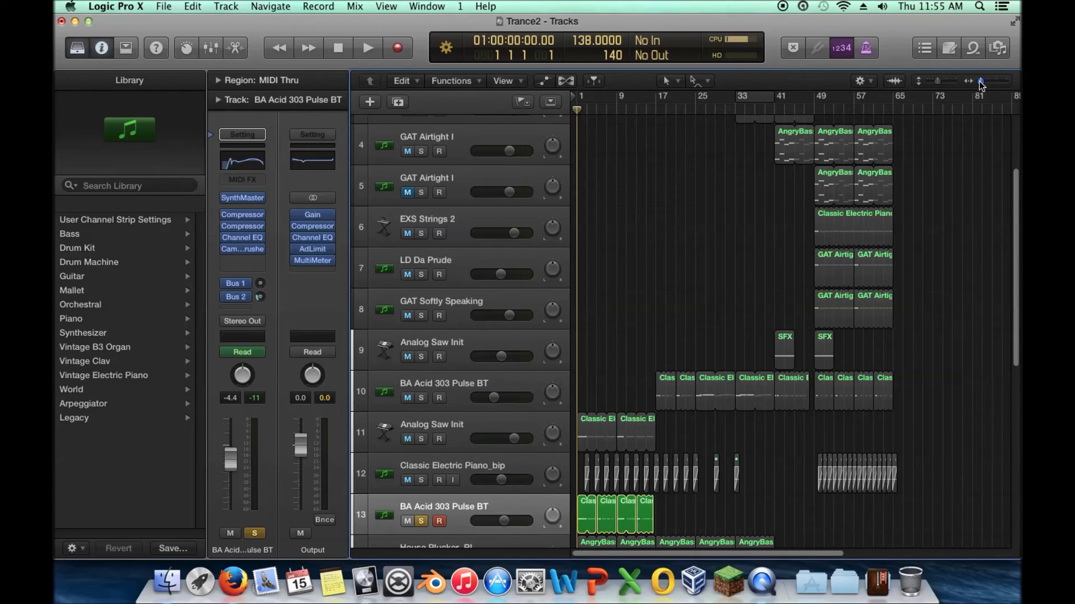
scroll(966, 220, down, 10)
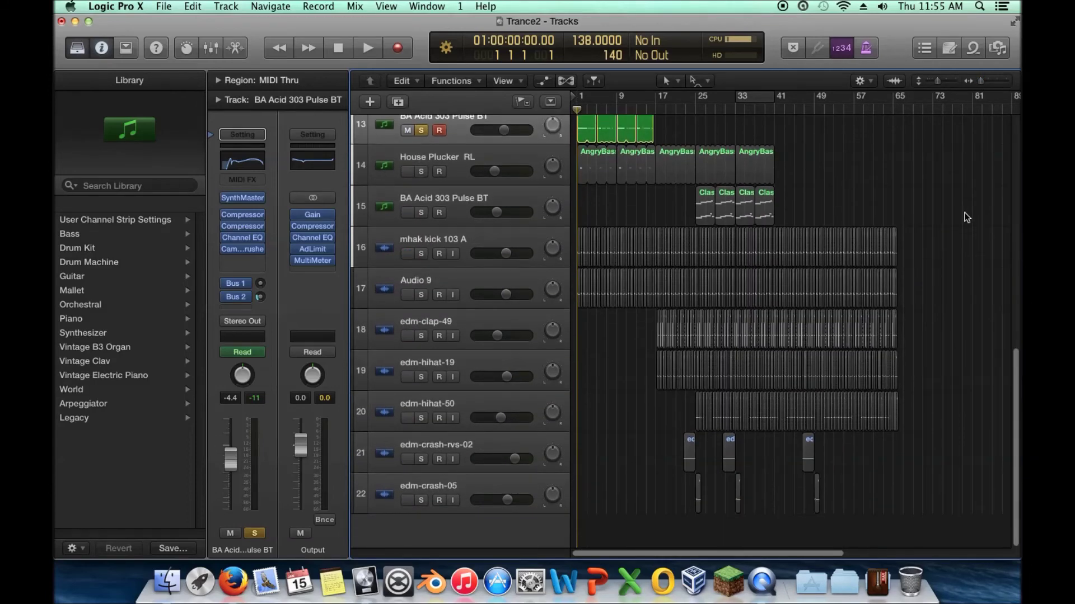
scroll(935, 216, up, 2)
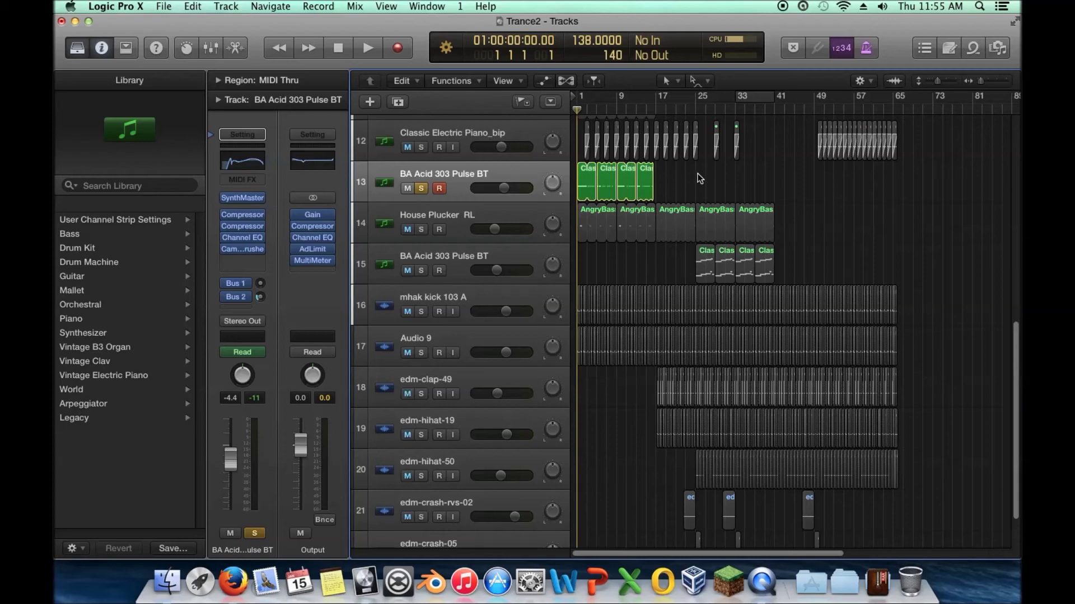
- Select the Audio 9 track, then make mhak kick 103 A the current track
mouse_move(248, 249)
click(359, 340)
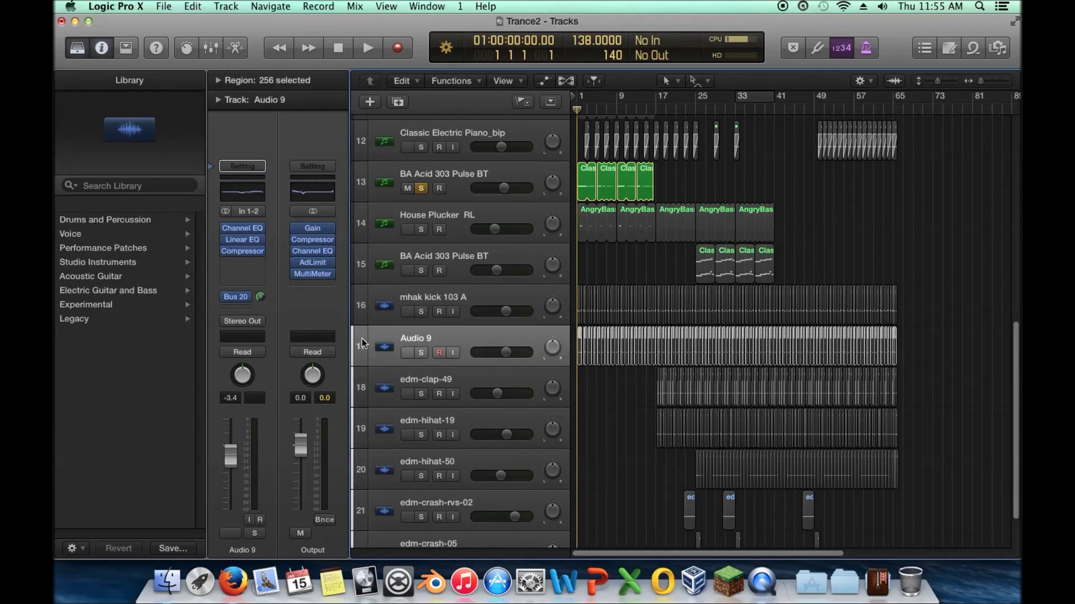
scroll(362, 342, down, 2)
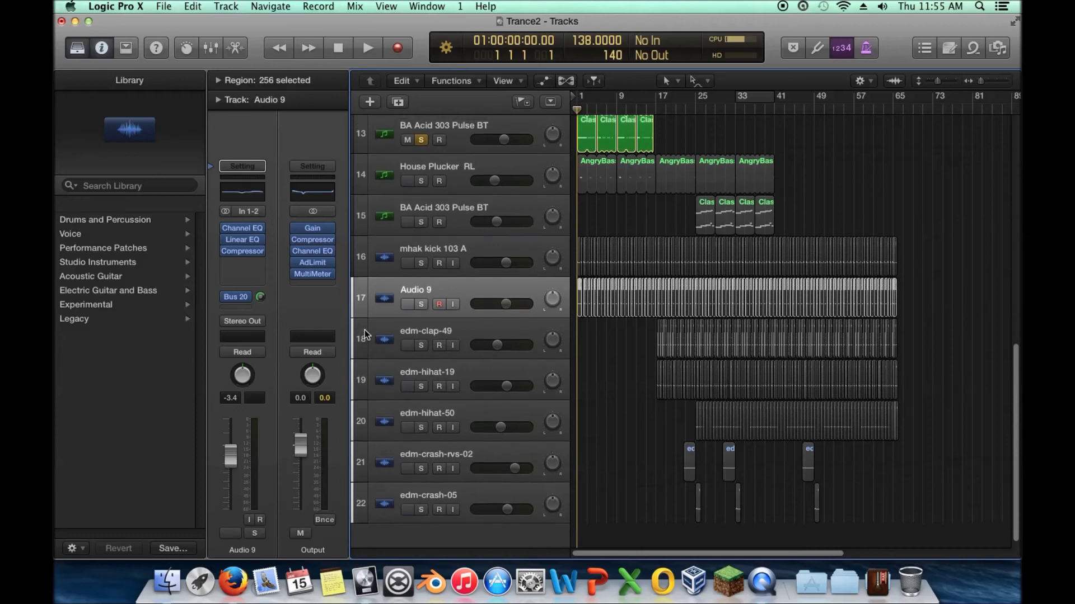
scroll(362, 335, up, 1)
click(362, 282)
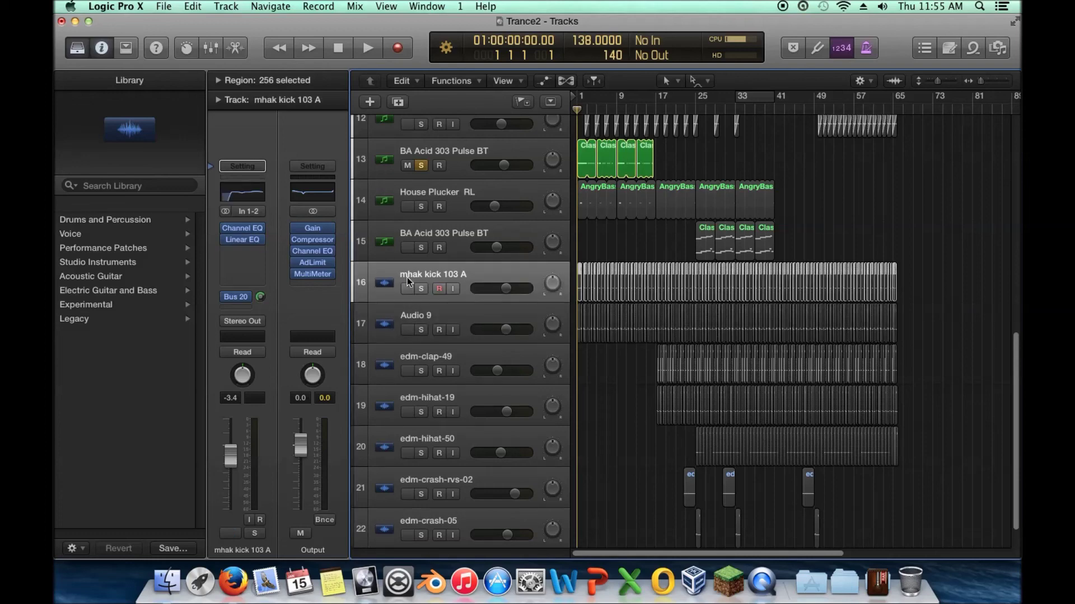
scroll(407, 277, up, 5)
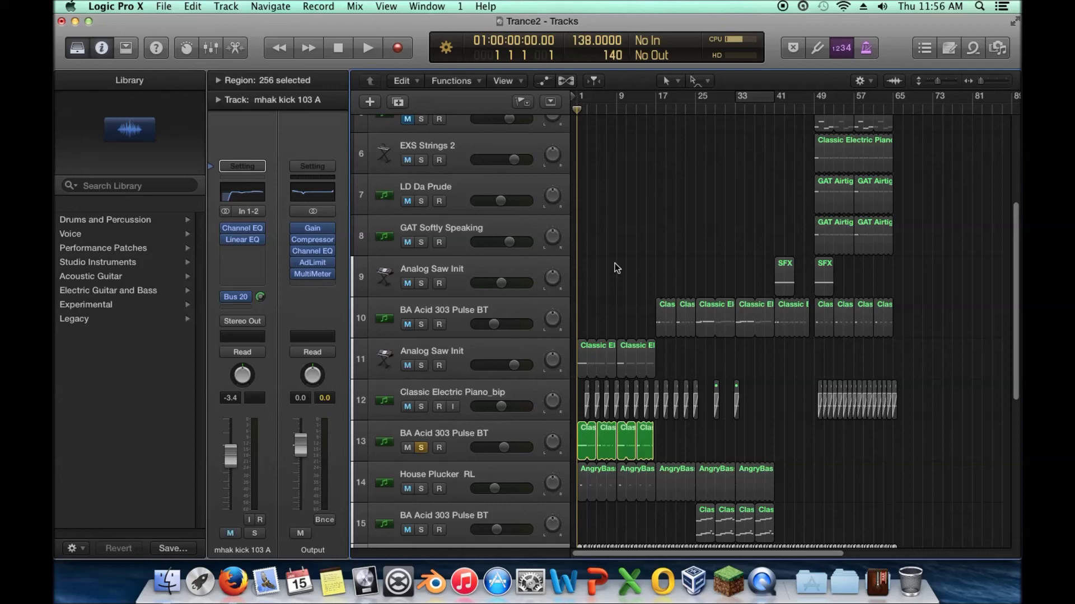
scroll(614, 283, down, 5)
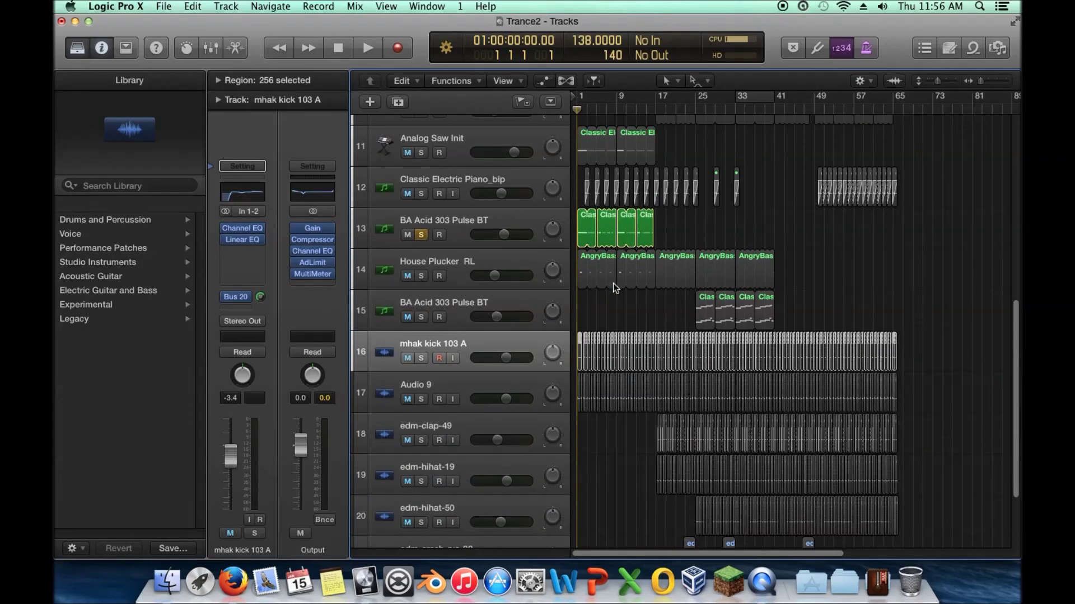
scroll(613, 309, down, 3)
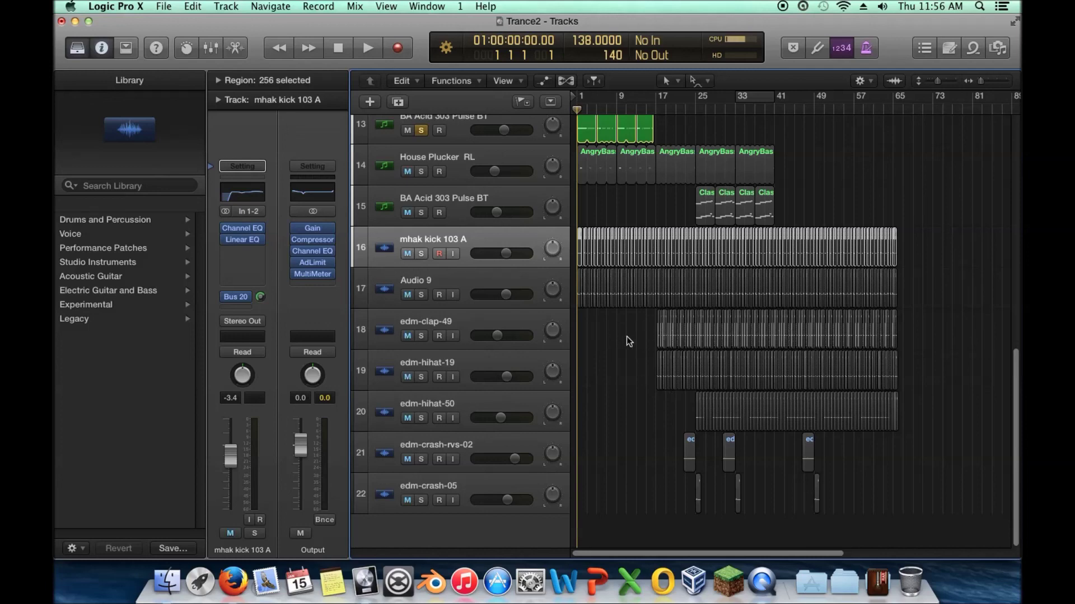
scroll(624, 334, up, 3)
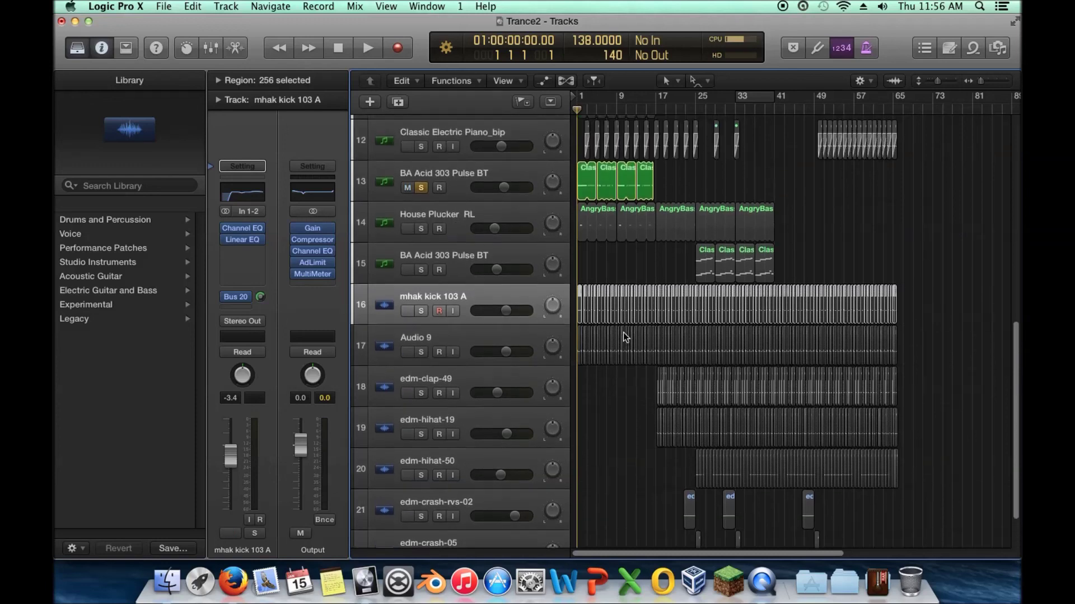
scroll(623, 332, up, 10)
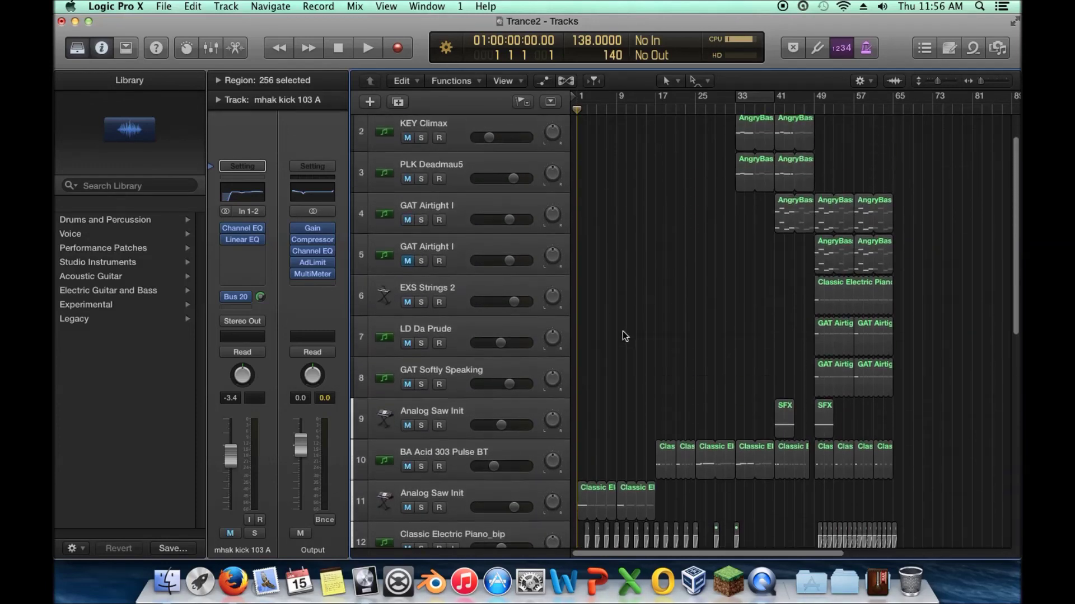
scroll(623, 331, up, 2)
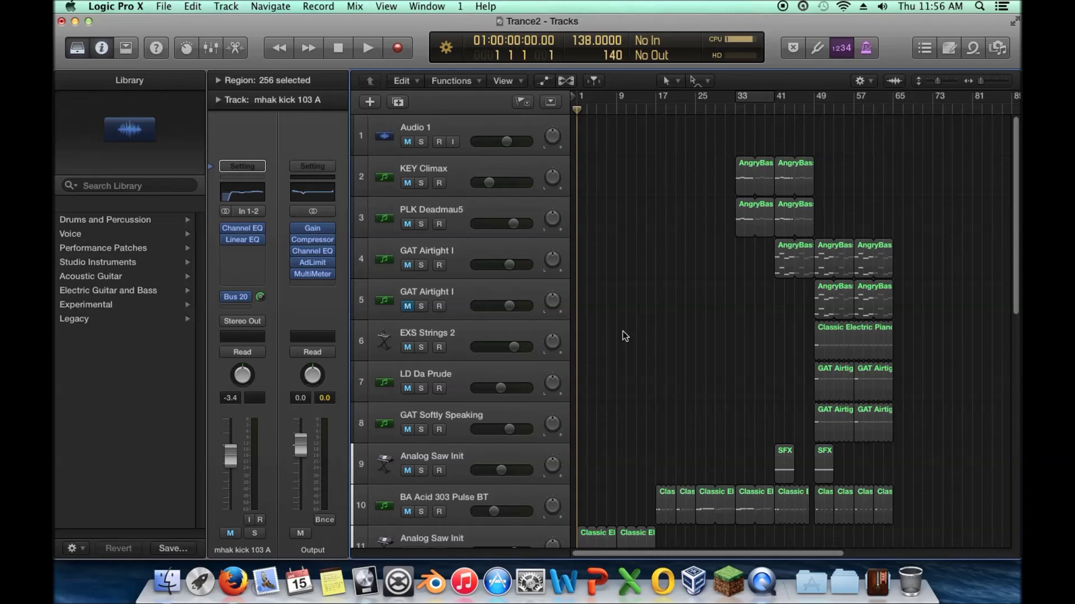
scroll(623, 331, down, 6)
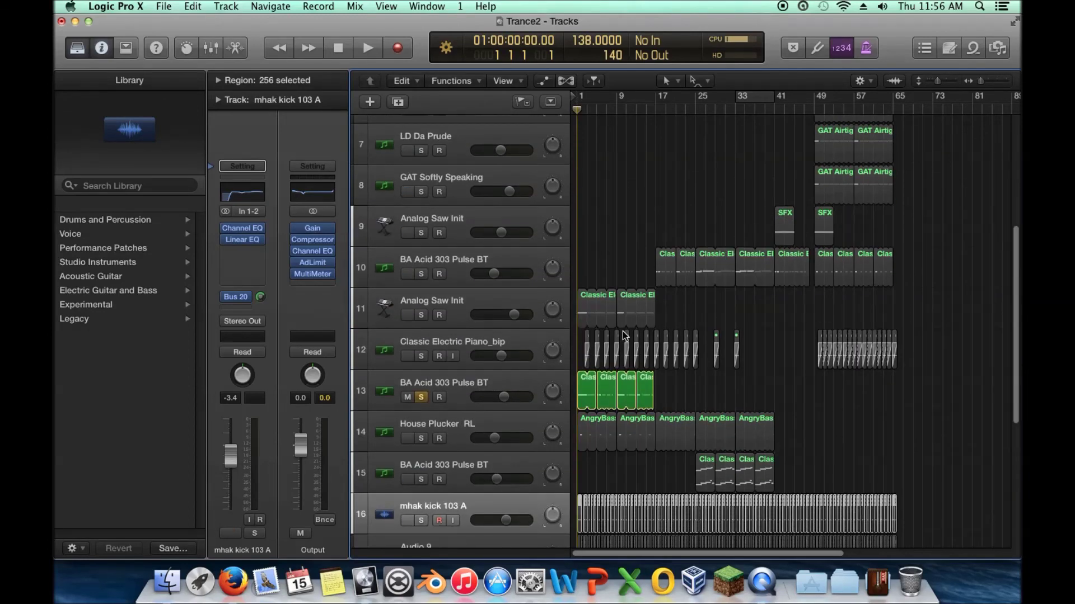